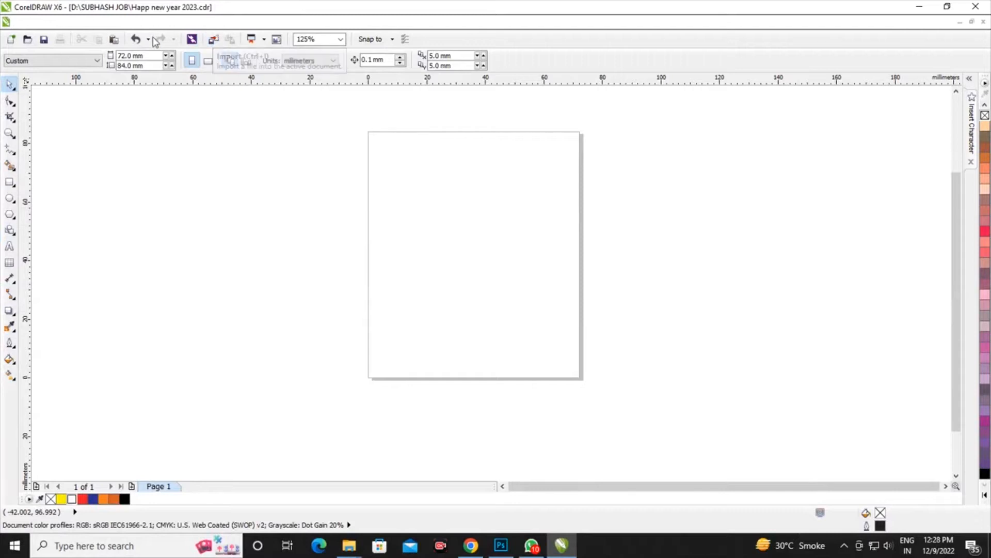
Import the 349651 image from the Desktop and place it on the page about 72 mm wide and 48 mm high
{"action": "left_click", "coordinate": [213, 40]}
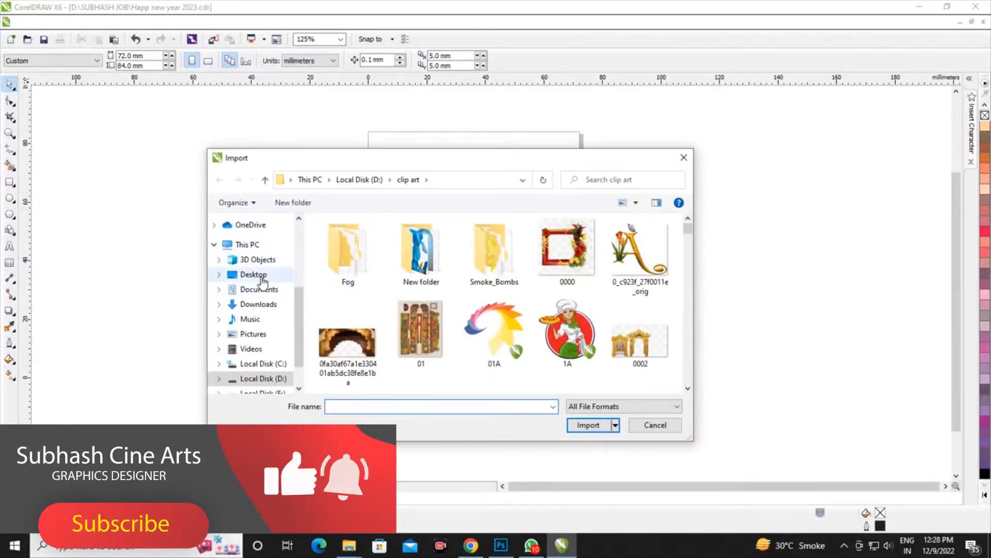
{"action": "left_click", "coordinate": [256, 275]}
{"action": "left_click", "coordinate": [347, 338]}
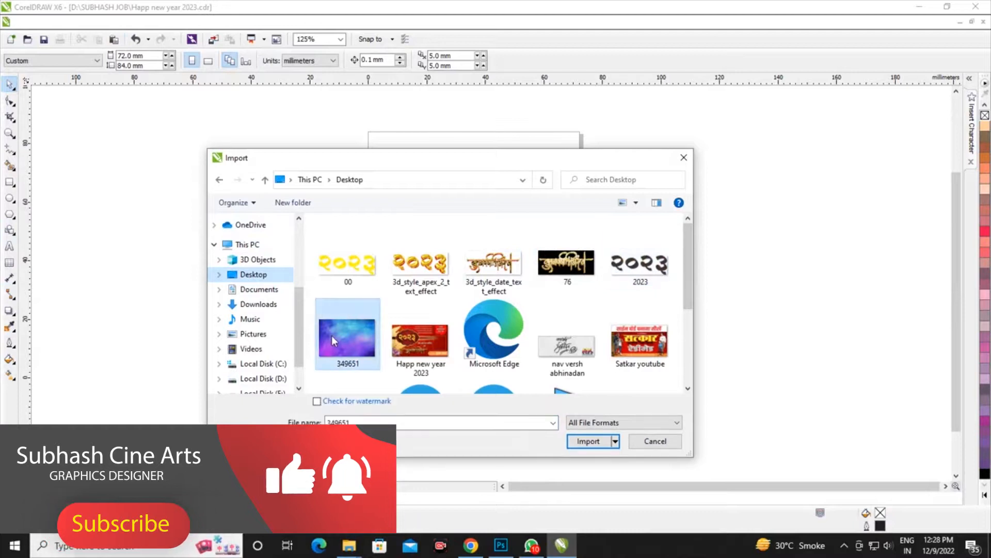
{"action": "left_click", "coordinate": [589, 442]}
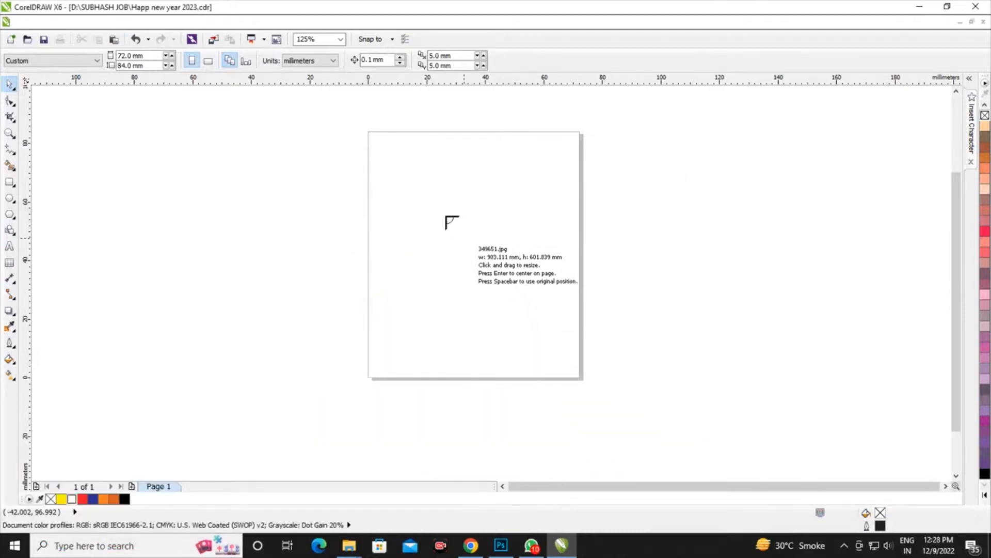
{"action": "left_click_drag", "start_coordinate": [433, 202], "coordinate": [643, 380]}
{"action": "scroll", "coordinate": [564, 304], "scroll_direction": "up", "scroll_amount": 2}
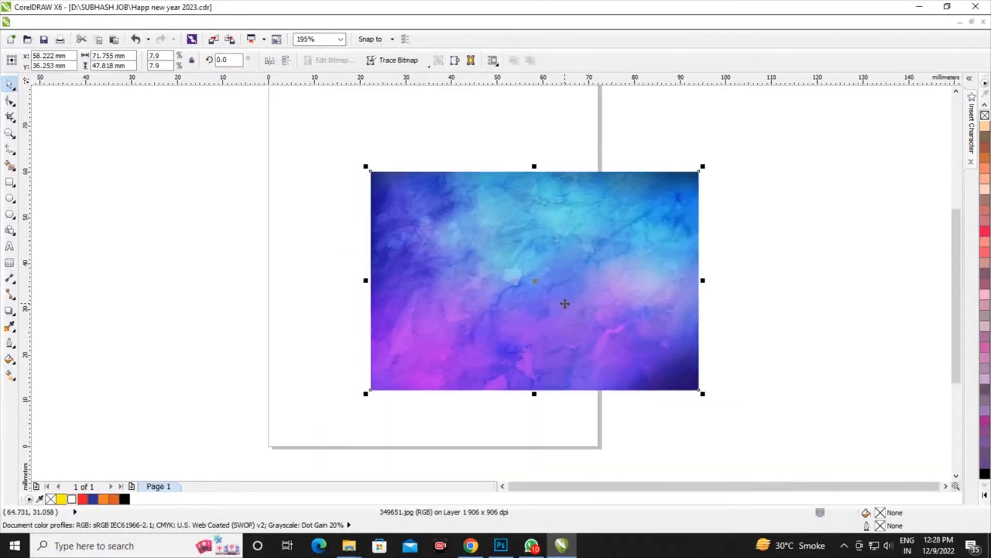
Crop the right side of the background image with the Shape tool to about 38.6 mm wide
{"action": "left_click", "coordinate": [10, 102]}
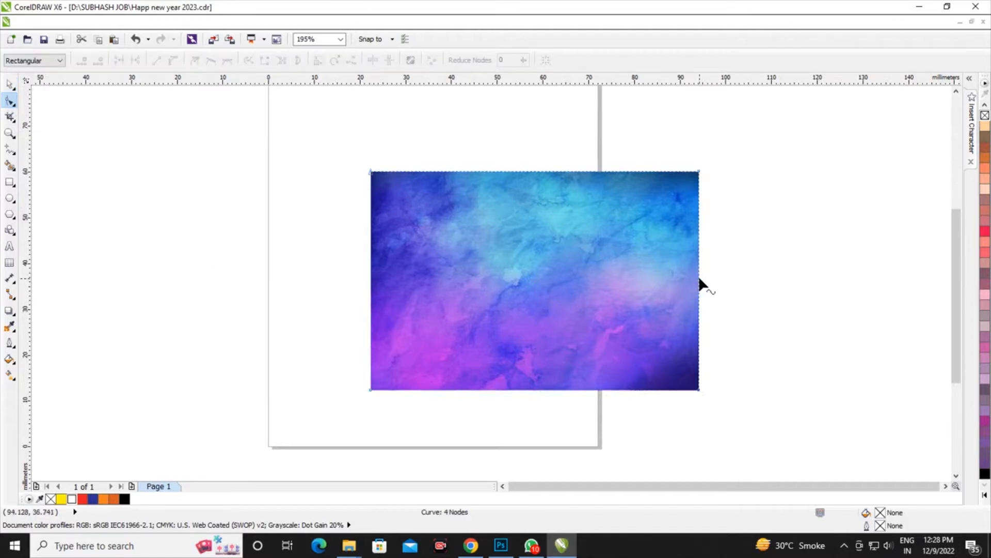
{"action": "left_click_drag", "start_coordinate": [700, 283], "coordinate": [681, 284]}
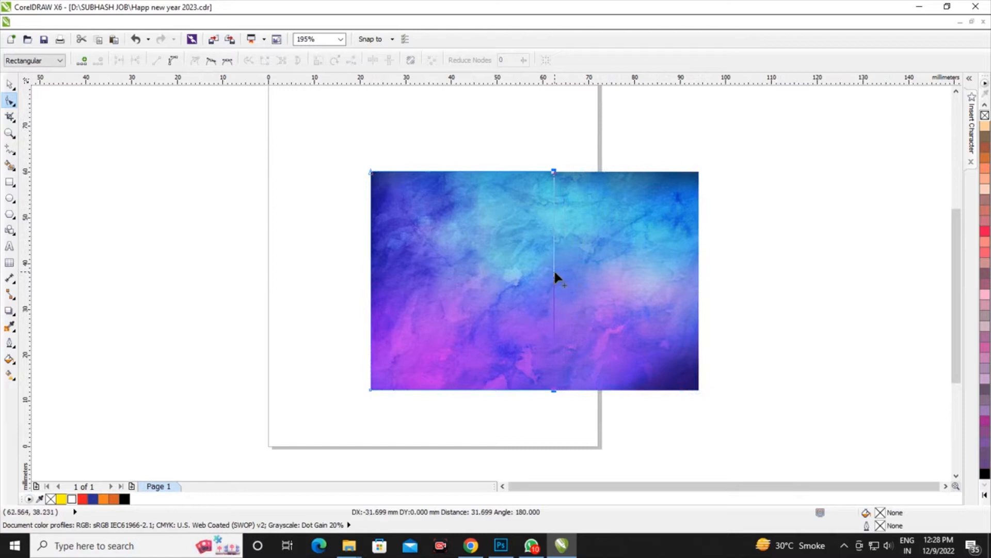
{"action": "left_click_drag", "start_coordinate": [555, 274], "coordinate": [547, 272]}
{"action": "left_click", "coordinate": [9, 85]}
{"action": "scroll", "coordinate": [350, 174], "scroll_direction": "down", "scroll_amount": 2}
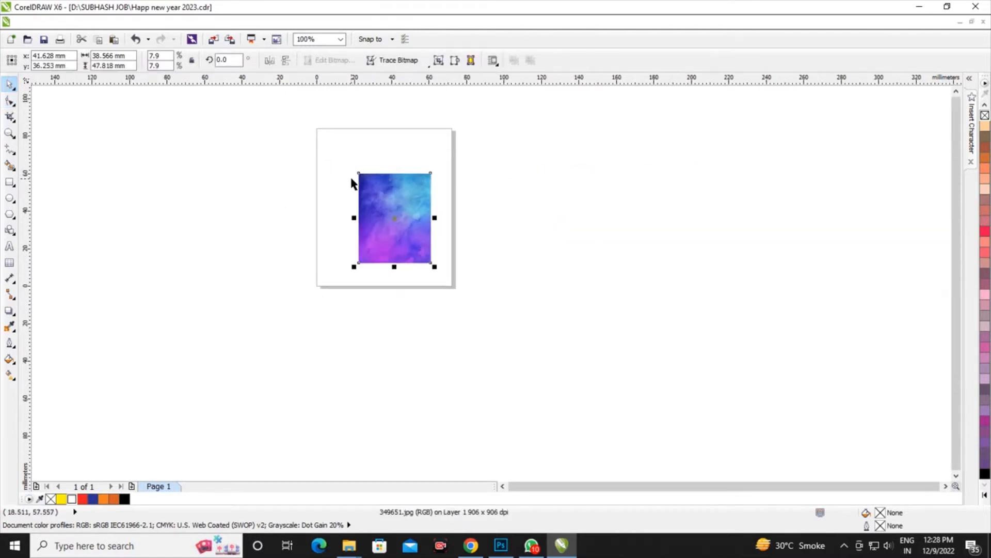
Resize the cropped background image to 72 mm wide by 84 mm high and centre it on the page
{"action": "scroll", "coordinate": [283, 153], "scroll_direction": "up", "scroll_amount": 1}
{"action": "left_click", "coordinate": [281, 184]}
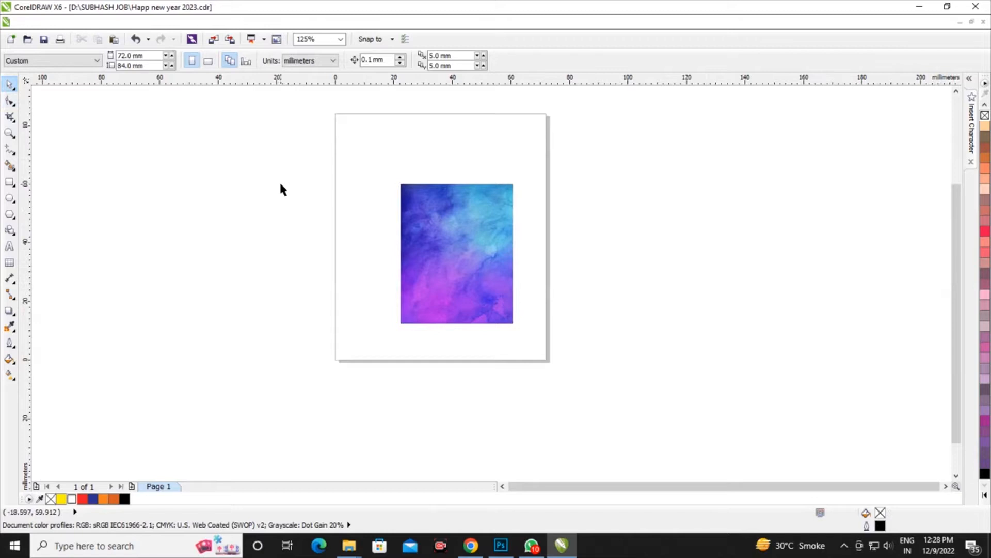
{"action": "left_click", "coordinate": [423, 221]}
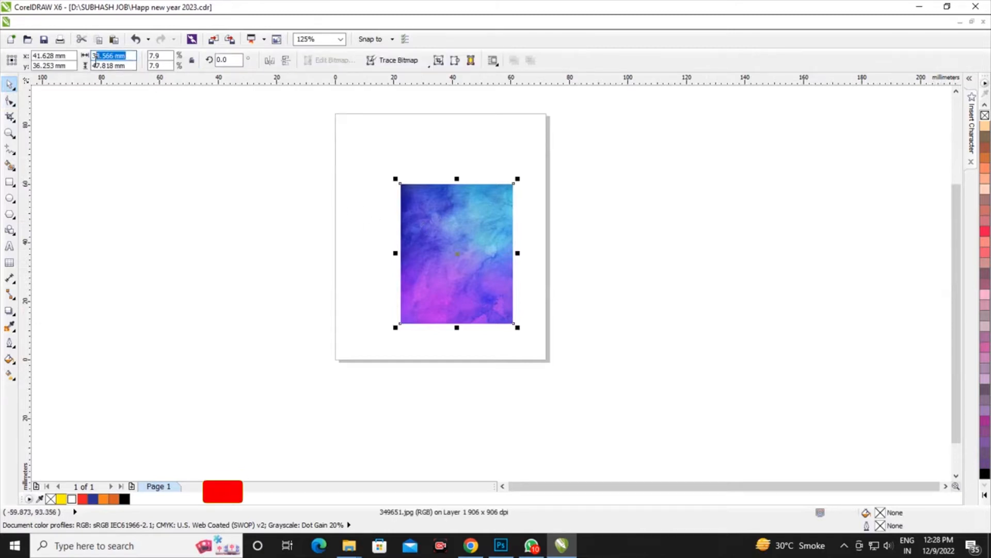
{"action": "type", "text": "7"}
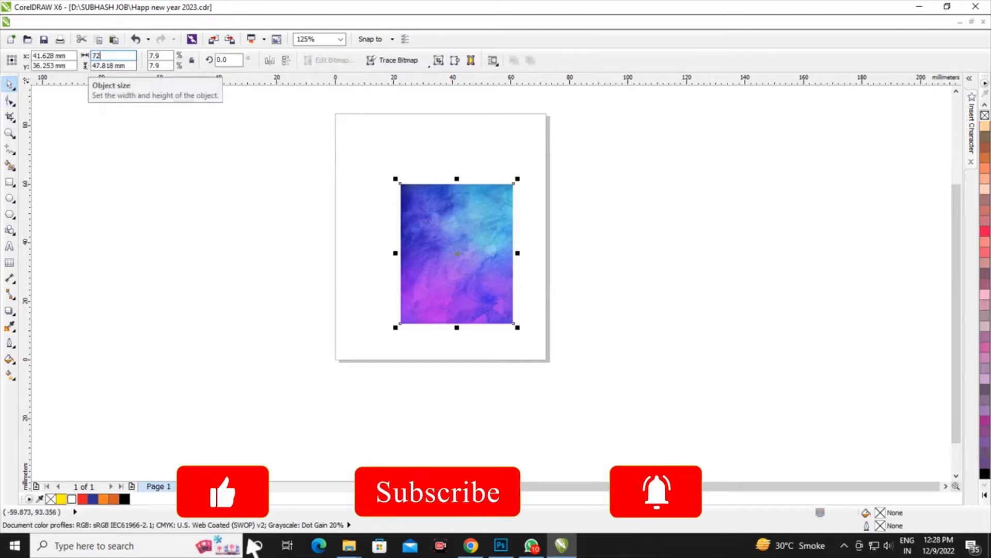
{"action": "type", "text": "2"}
{"action": "key", "text": "Tab"}
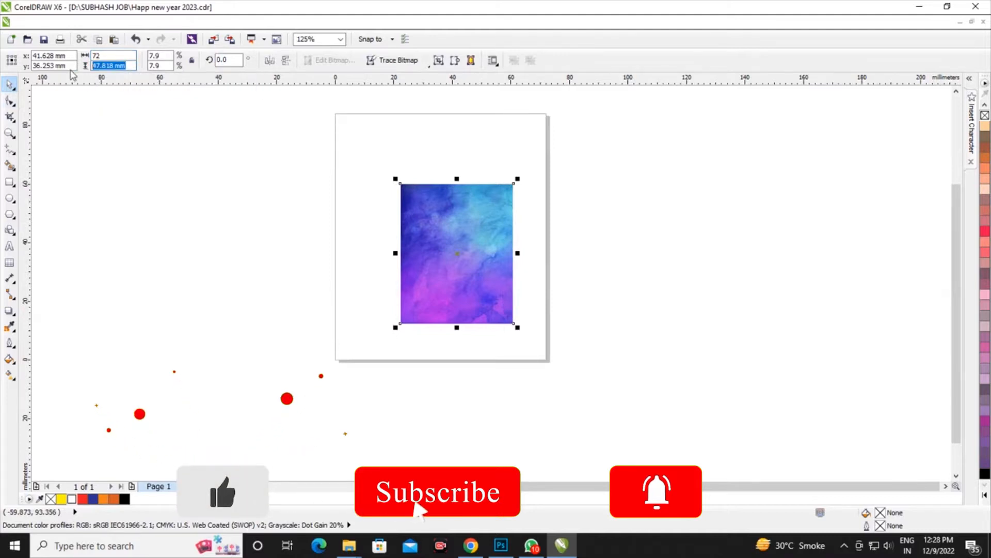
{"action": "type", "text": "84"}
{"action": "key", "text": "Return"}
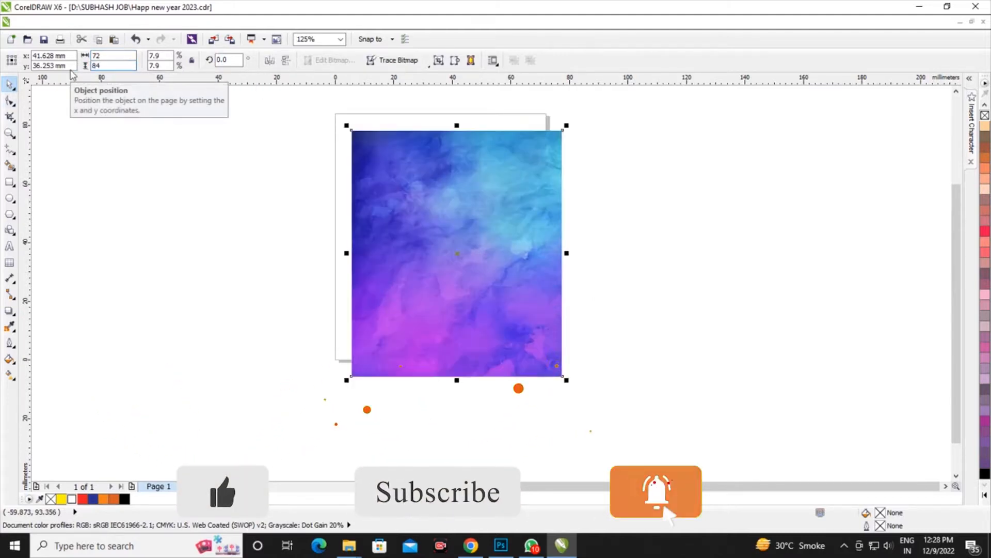
{"action": "key", "text": "p"}
{"action": "scroll", "coordinate": [368, 199], "scroll_direction": "down", "scroll_amount": 2}
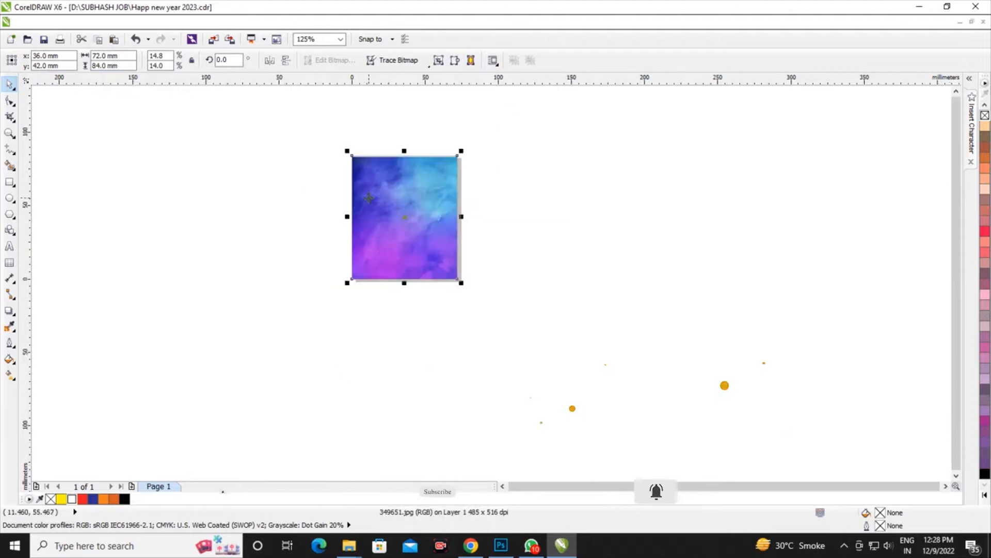
{"action": "scroll", "coordinate": [361, 187], "scroll_direction": "up", "scroll_amount": 2}
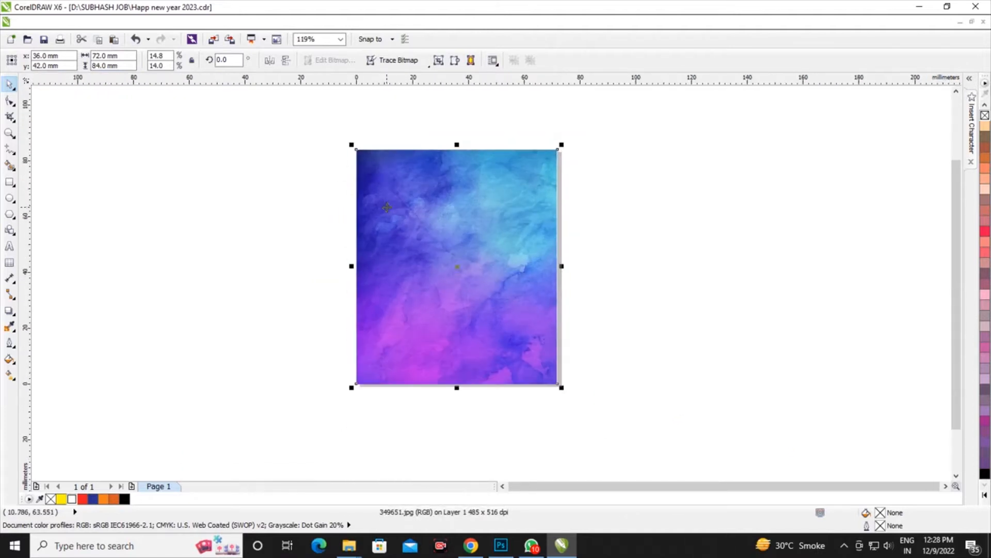
{"action": "left_click", "coordinate": [317, 205]}
Import 295810-P8WMTZ-380 from the clip art folder on drive D and place the ornate frame on the background, about 23 by 36 mm
{"action": "key", "text": "ctrl+i"}
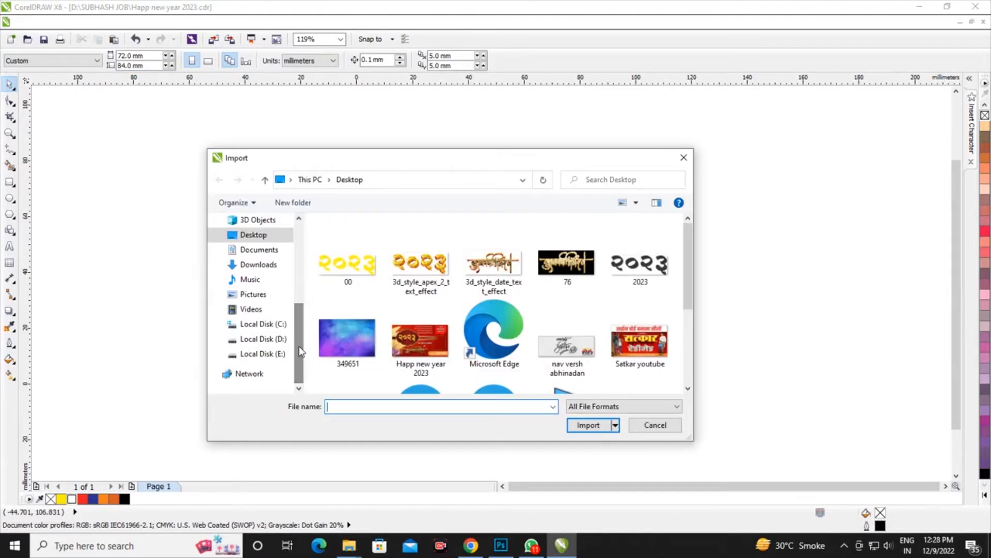
{"action": "left_click", "coordinate": [281, 340]}
{"action": "double_click", "coordinate": [494, 261]}
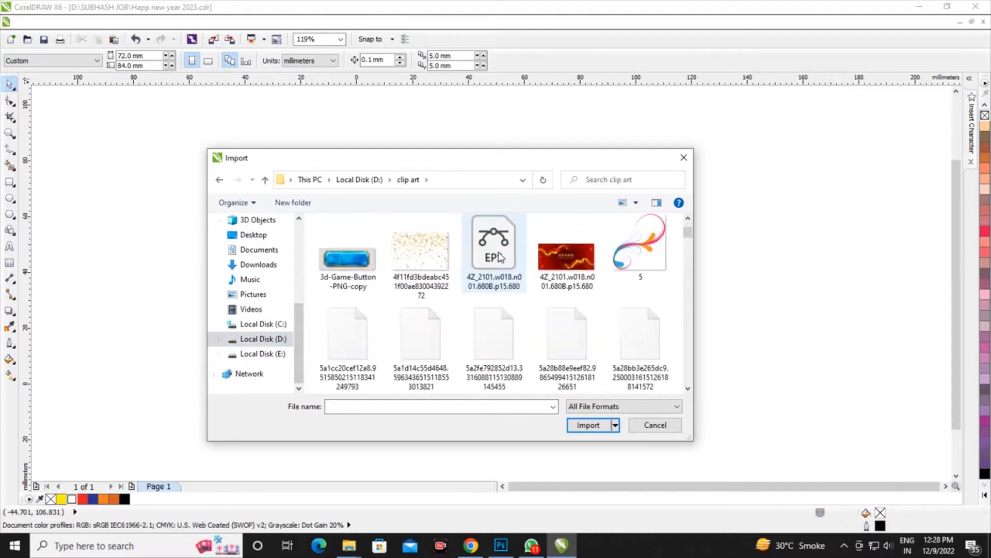
{"action": "scroll", "coordinate": [499, 253], "scroll_direction": "down", "scroll_amount": 15}
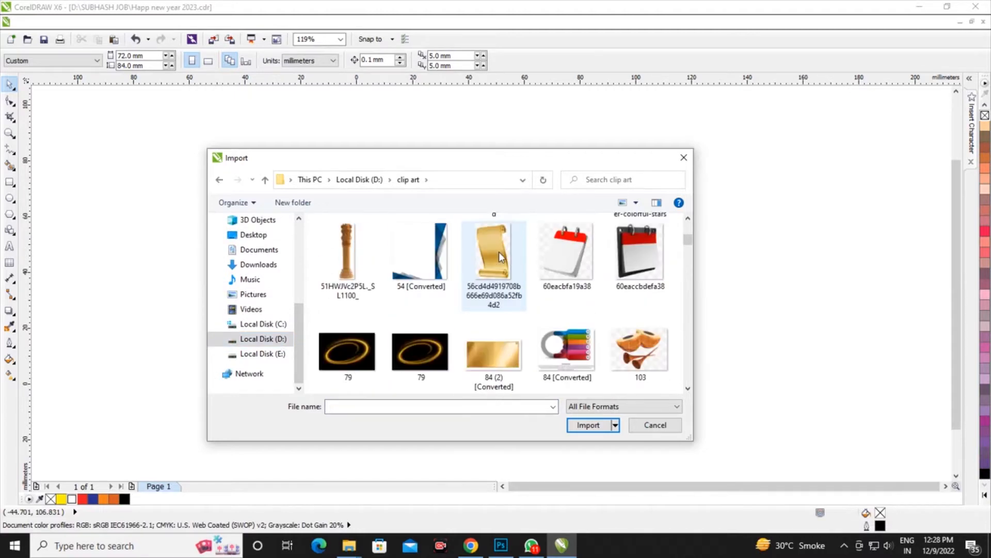
{"action": "scroll", "coordinate": [499, 252], "scroll_direction": "down", "scroll_amount": 15}
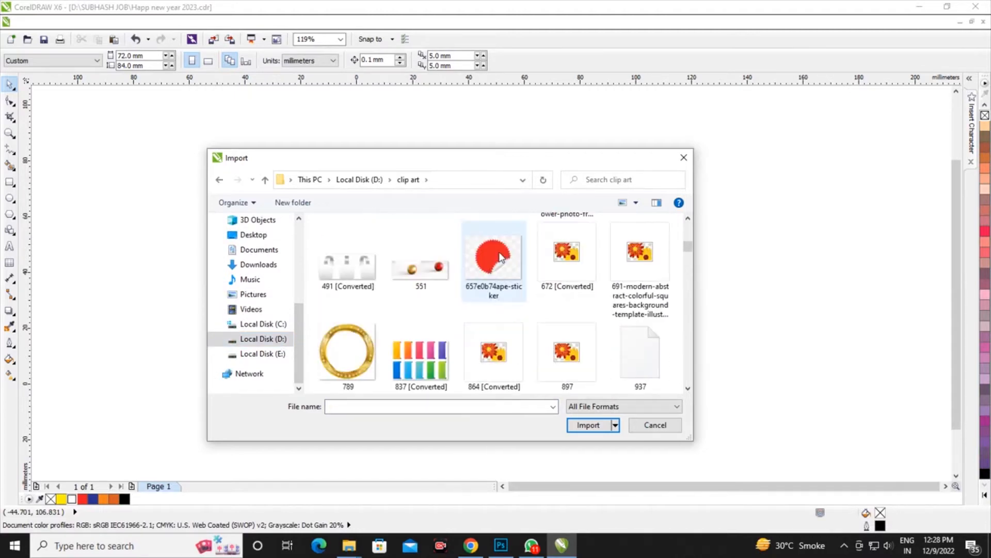
{"action": "scroll", "coordinate": [498, 253], "scroll_direction": "down", "scroll_amount": 10}
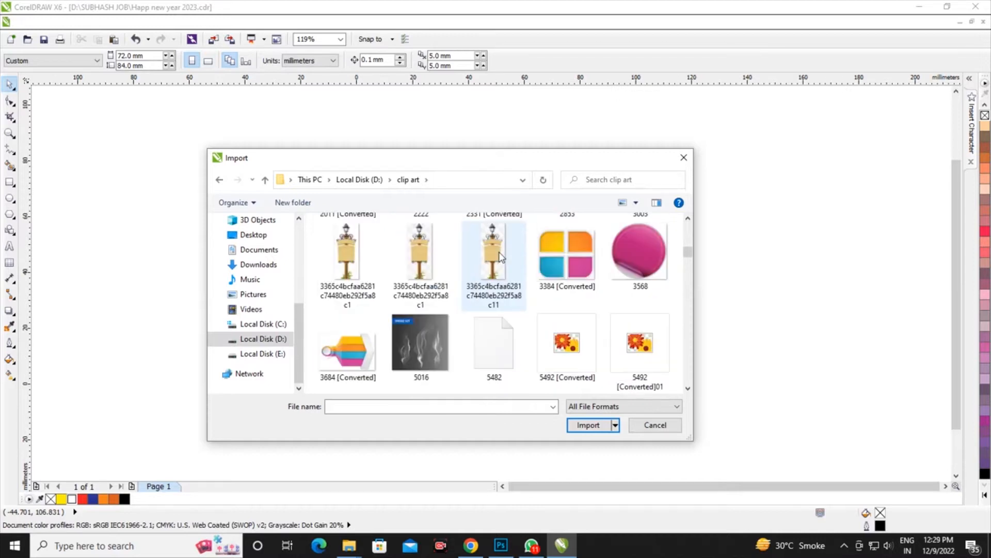
{"action": "scroll", "coordinate": [506, 248], "scroll_direction": "down", "scroll_amount": 5}
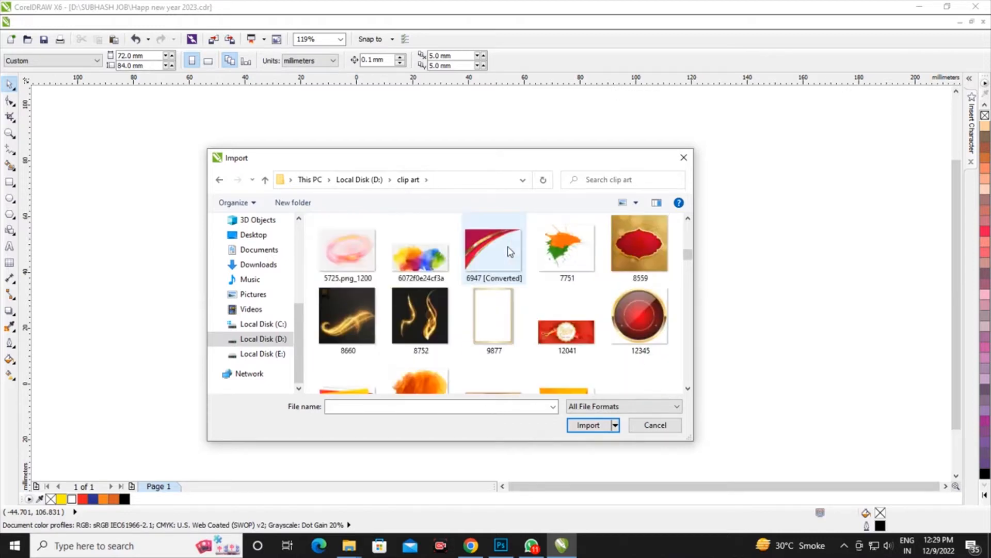
{"action": "scroll", "coordinate": [509, 252], "scroll_direction": "down", "scroll_amount": 15}
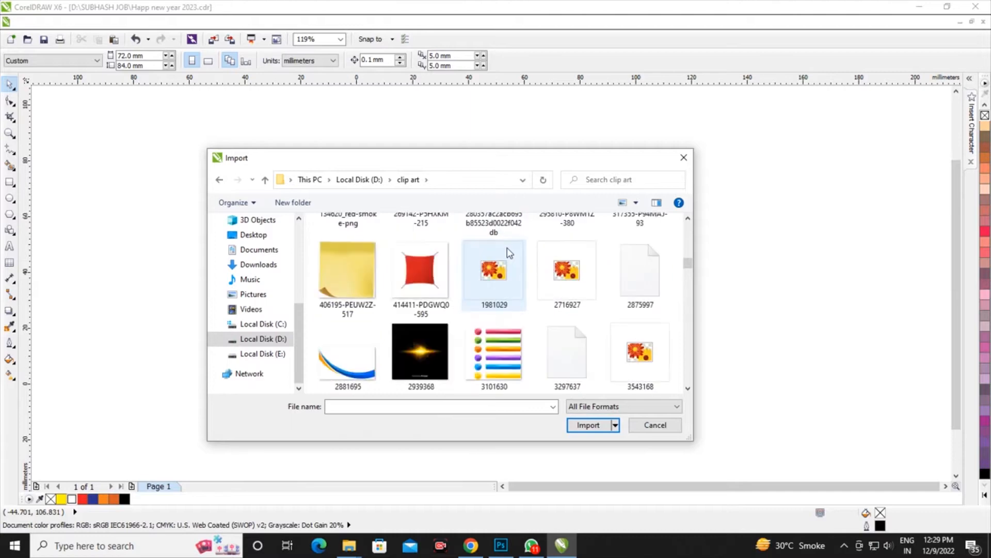
{"action": "scroll", "coordinate": [507, 253], "scroll_direction": "up", "scroll_amount": 2}
{"action": "left_click_drag", "start_coordinate": [505, 166], "coordinate": [521, 211]}
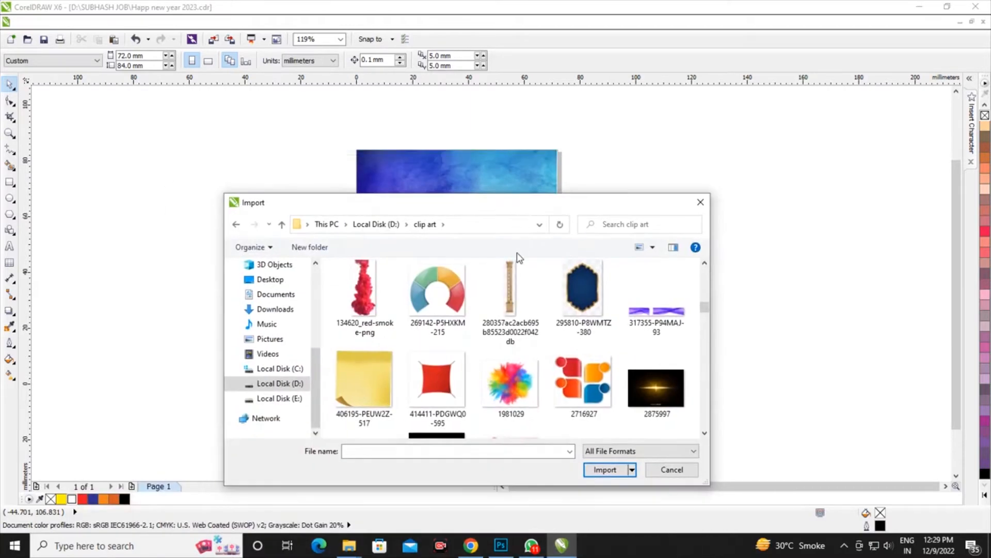
{"action": "left_click", "coordinate": [582, 289]}
{"action": "scroll", "coordinate": [527, 279], "scroll_direction": "down", "scroll_amount": 5}
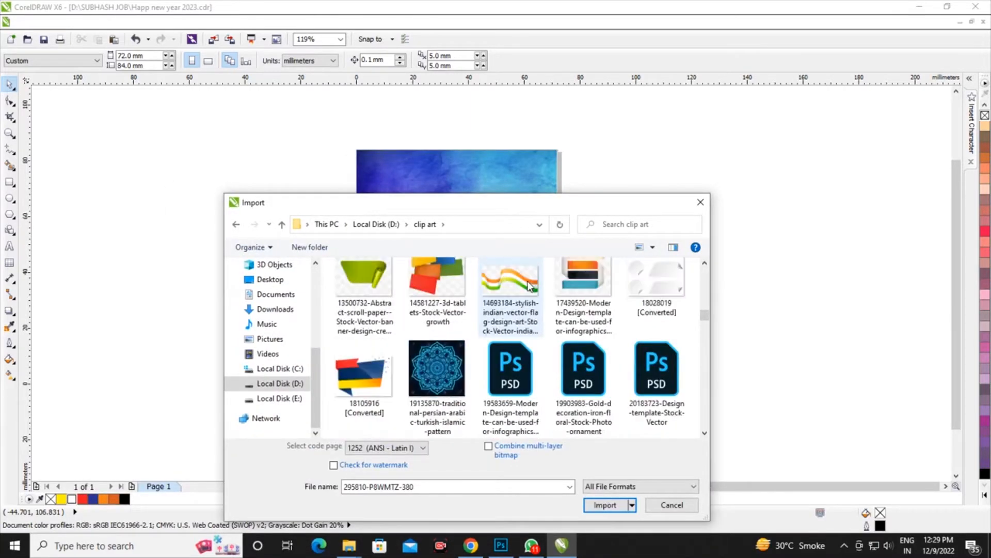
{"action": "scroll", "coordinate": [530, 285], "scroll_direction": "down", "scroll_amount": 5}
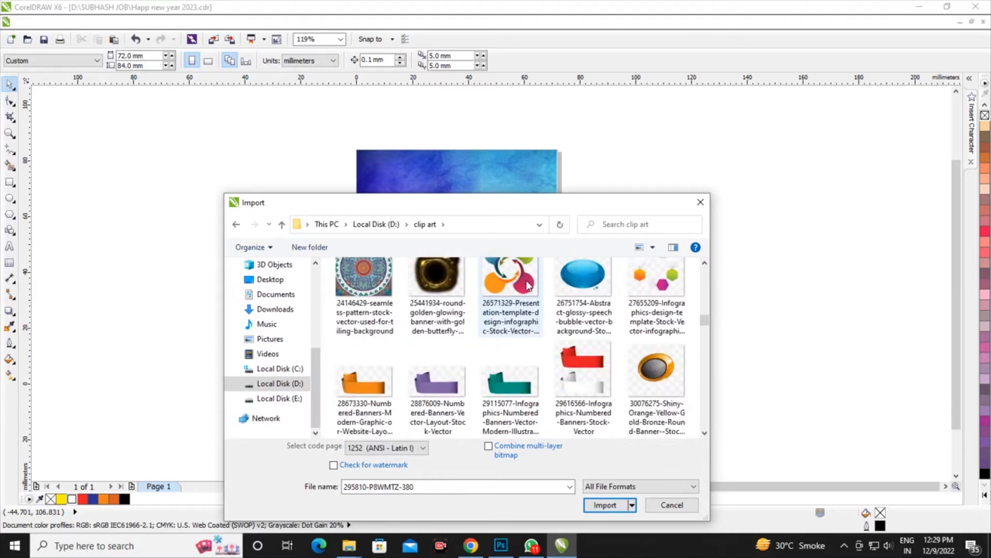
{"action": "scroll", "coordinate": [528, 285], "scroll_direction": "down", "scroll_amount": 6}
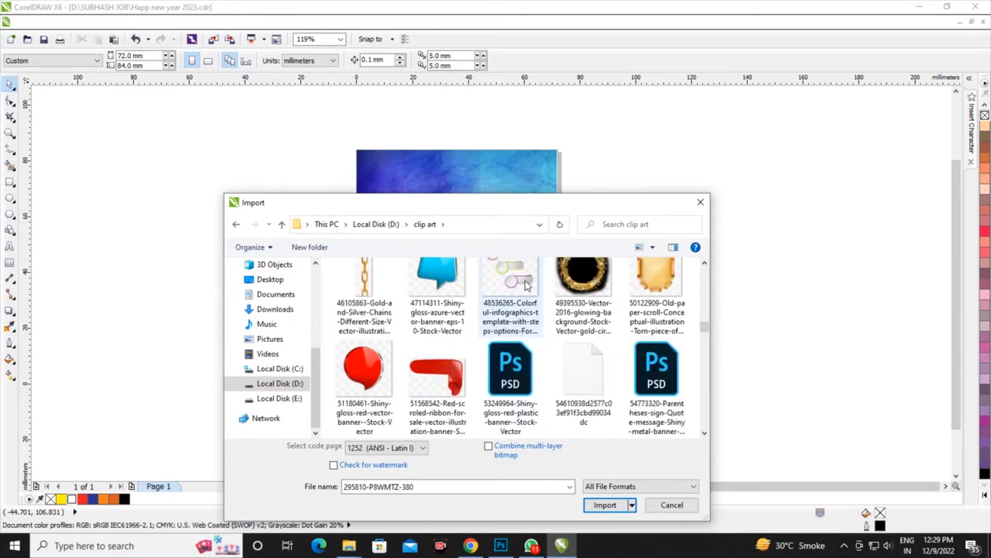
{"action": "scroll", "coordinate": [526, 285], "scroll_direction": "down", "scroll_amount": 6}
{"action": "left_click", "coordinate": [606, 506]}
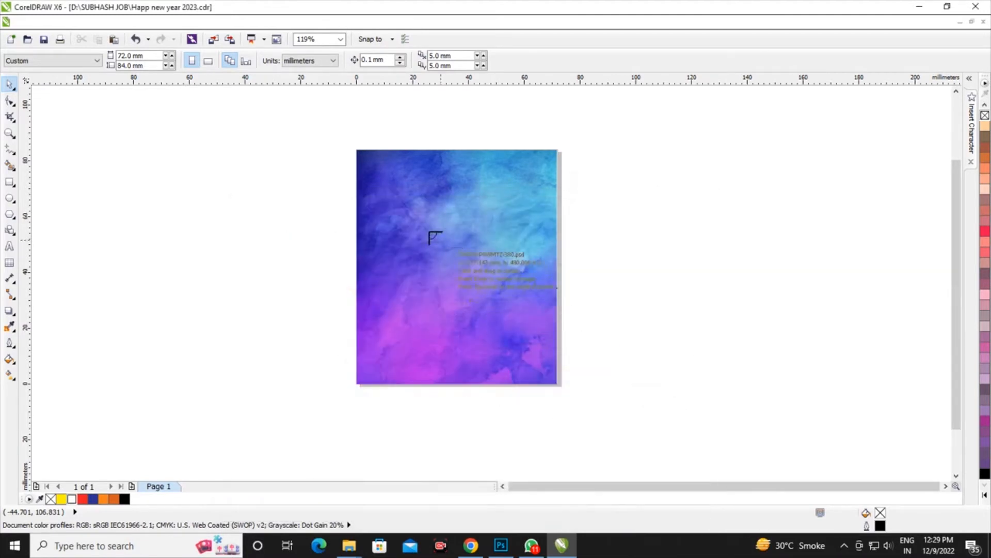
{"action": "left_click", "coordinate": [398, 203]}
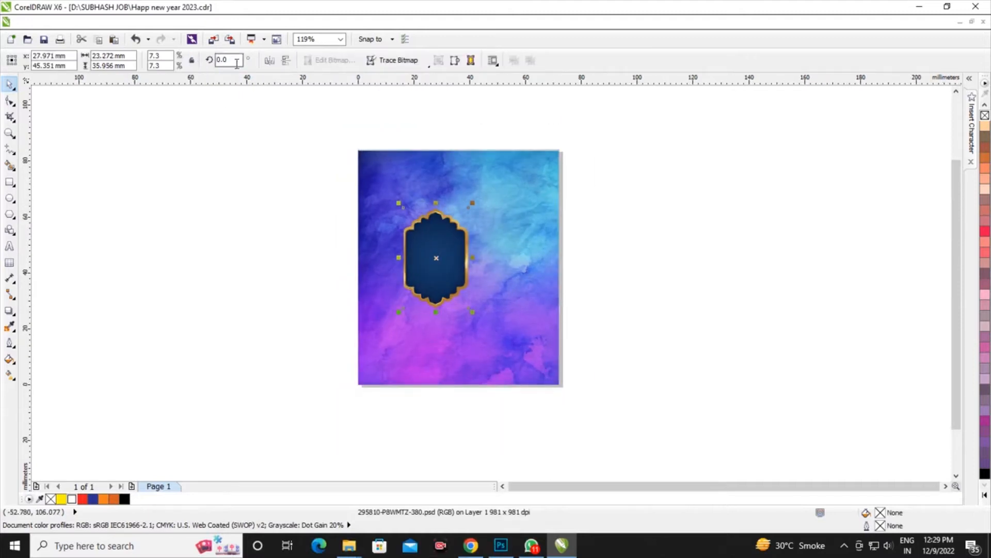
Rotate the ornate frame 90 degrees and position it in the background's upper part, enlarged to about 52.8 by 34.2 mm
{"action": "type", "text": "90"}
{"action": "key", "text": "Return"}
{"action": "left_click_drag", "start_coordinate": [461, 273], "coordinate": [491, 233]}
{"action": "scroll", "coordinate": [453, 194], "scroll_direction": "up", "scroll_amount": 1}
{"action": "left_click_drag", "start_coordinate": [584, 310], "coordinate": [627, 338]}
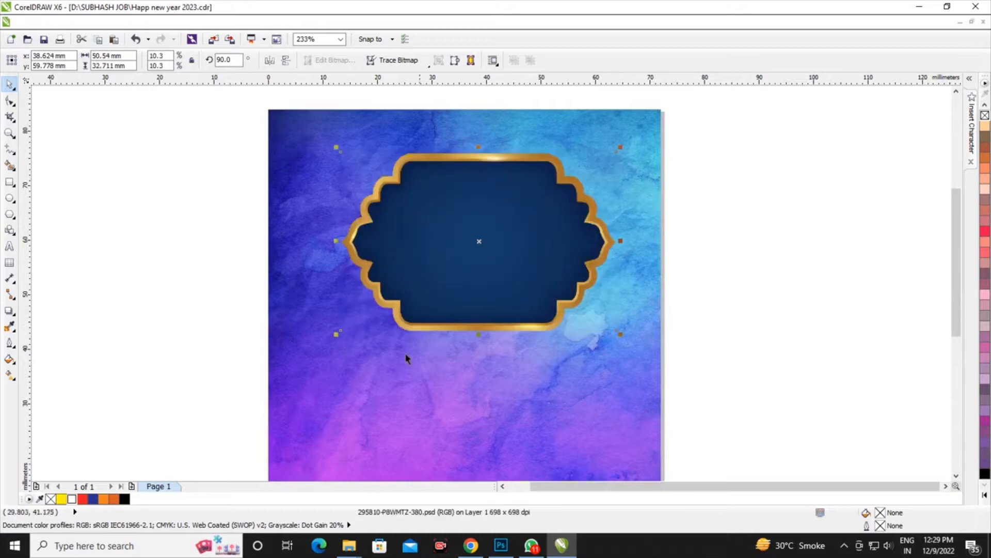
{"action": "left_click_drag", "start_coordinate": [337, 333], "coordinate": [324, 342]}
{"action": "scroll", "coordinate": [565, 220], "scroll_direction": "down", "scroll_amount": 1}
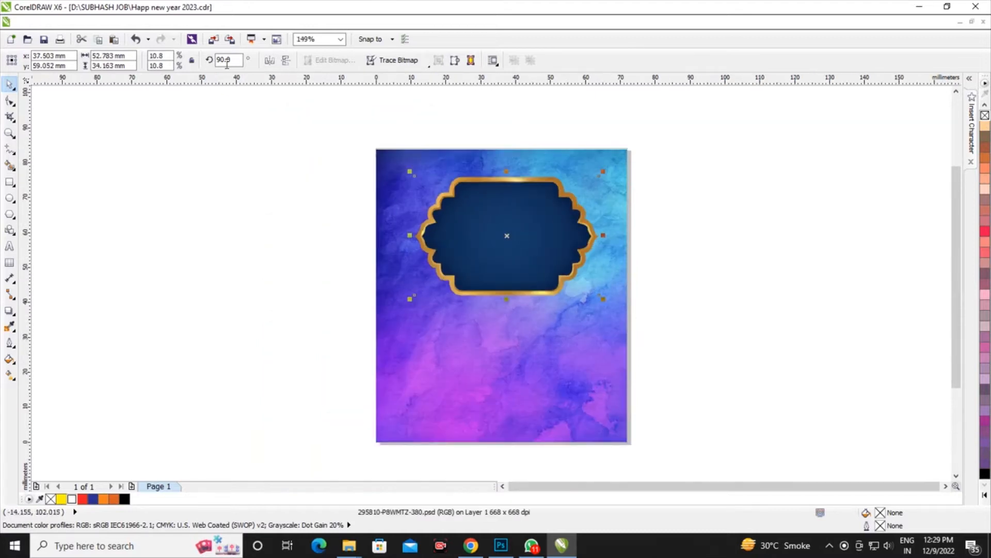
Import the 76 and Silver images together from the Desktop and place both beside the page
{"action": "left_click", "coordinate": [214, 41]}
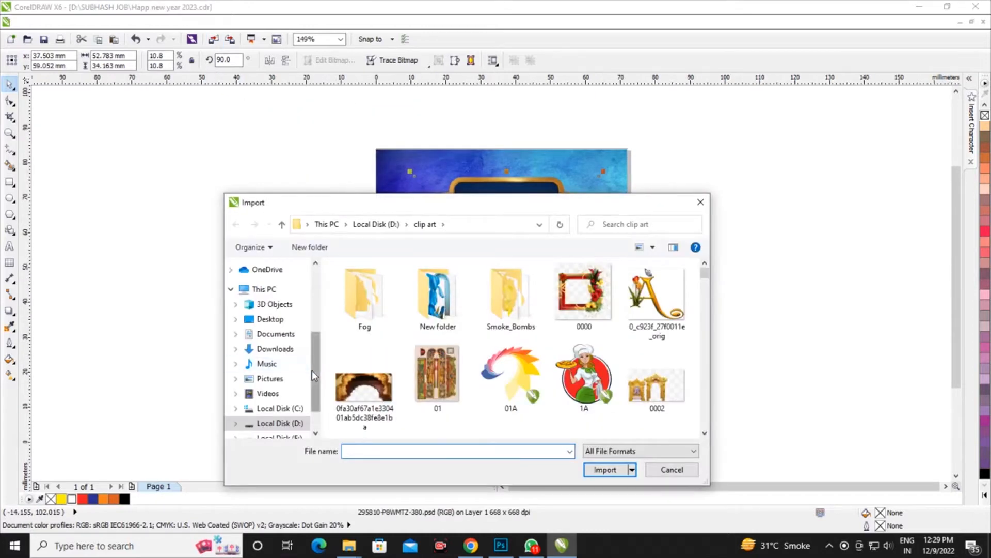
{"action": "scroll", "coordinate": [311, 370], "scroll_direction": "up", "scroll_amount": 1}
{"action": "left_click", "coordinate": [270, 348]}
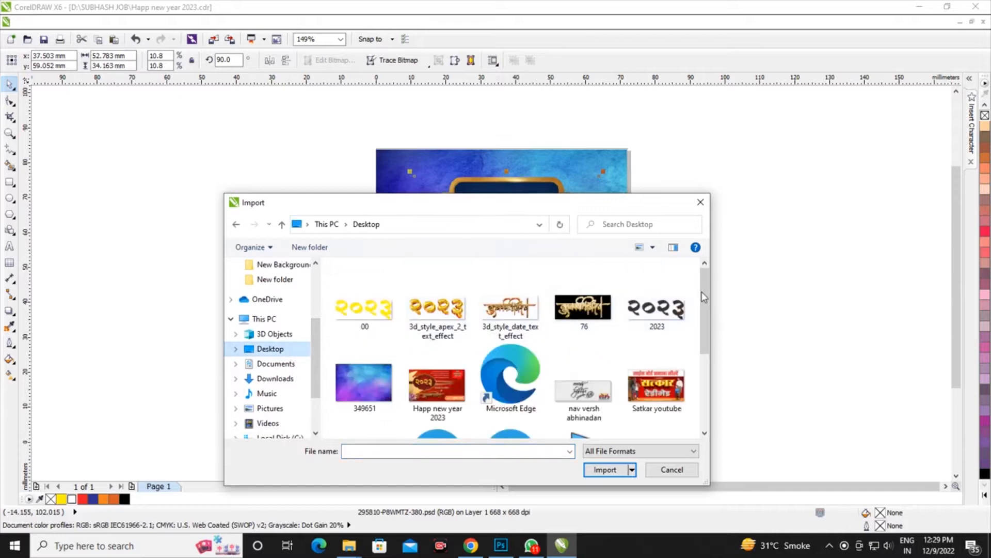
{"action": "scroll", "coordinate": [701, 294], "scroll_direction": "down", "scroll_amount": 3}
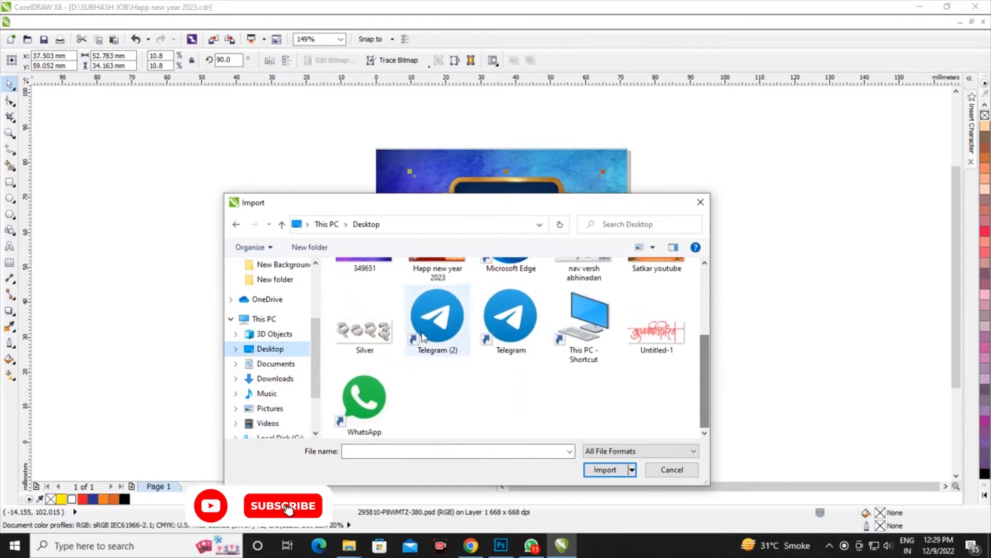
{"action": "left_click", "coordinate": [365, 325]}
{"action": "left_click_drag", "start_coordinate": [702, 387], "coordinate": [702, 314]}
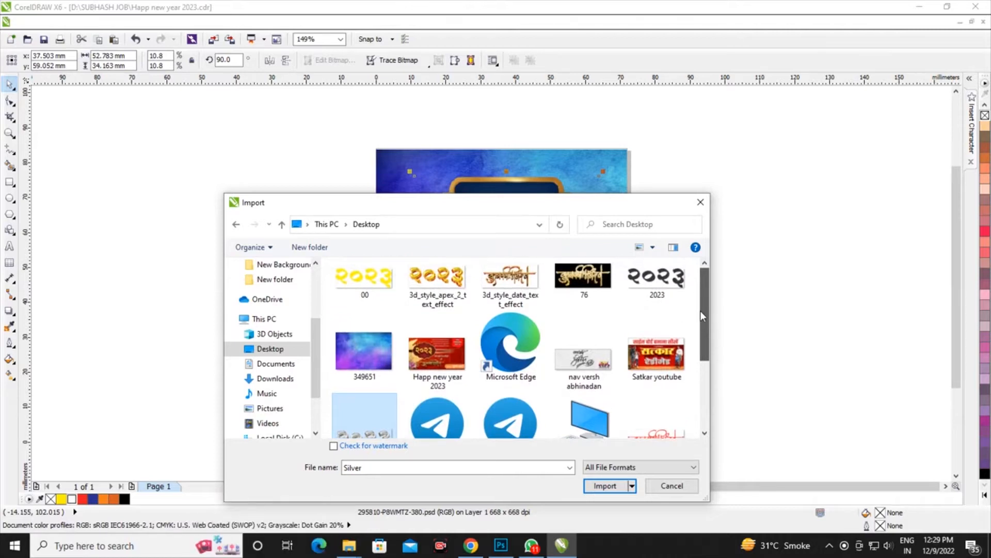
{"action": "left_click", "coordinate": [583, 279], "text": "ctrl"}
{"action": "left_click", "coordinate": [604, 486]}
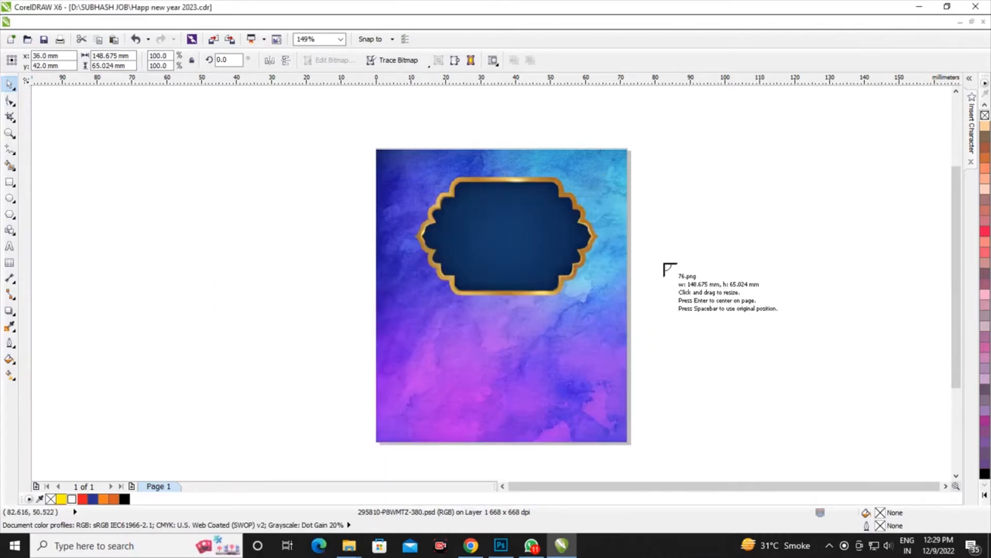
{"action": "left_click", "coordinate": [661, 253]}
{"action": "left_click", "coordinate": [650, 305]}
Move the silver 2023 lettering into the ornate frame and enlarge it to about 39 mm wide
{"action": "left_click_drag", "start_coordinate": [703, 336], "coordinate": [514, 222]}
{"action": "scroll", "coordinate": [515, 222], "scroll_direction": "up", "scroll_amount": 3}
{"action": "left_click_drag", "start_coordinate": [661, 316], "coordinate": [718, 339]}
{"action": "left_click_drag", "start_coordinate": [543, 258], "coordinate": [530, 281]}
{"action": "scroll", "coordinate": [531, 282], "scroll_direction": "down", "scroll_amount": 2}
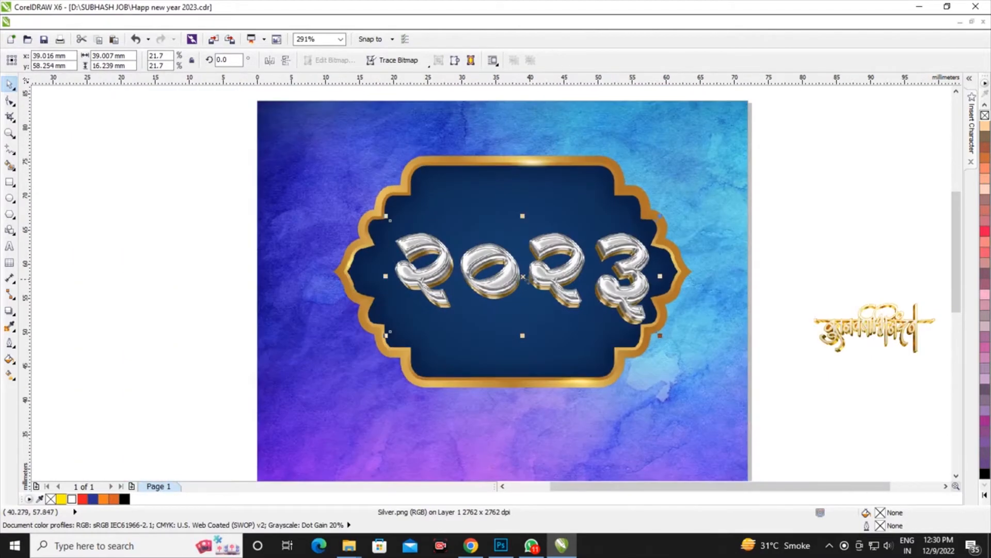
Narrow the silver 2023 lettering to about 36.4 mm wide and centre it inside the ornate frame
{"action": "scroll", "coordinate": [520, 288], "scroll_direction": "up", "scroll_amount": 2}
{"action": "left_click_drag", "start_coordinate": [463, 290], "coordinate": [452, 287]}
{"action": "left_click_drag", "start_coordinate": [726, 273], "coordinate": [713, 275]}
{"action": "scroll", "coordinate": [502, 260], "scroll_direction": "down", "scroll_amount": 2}
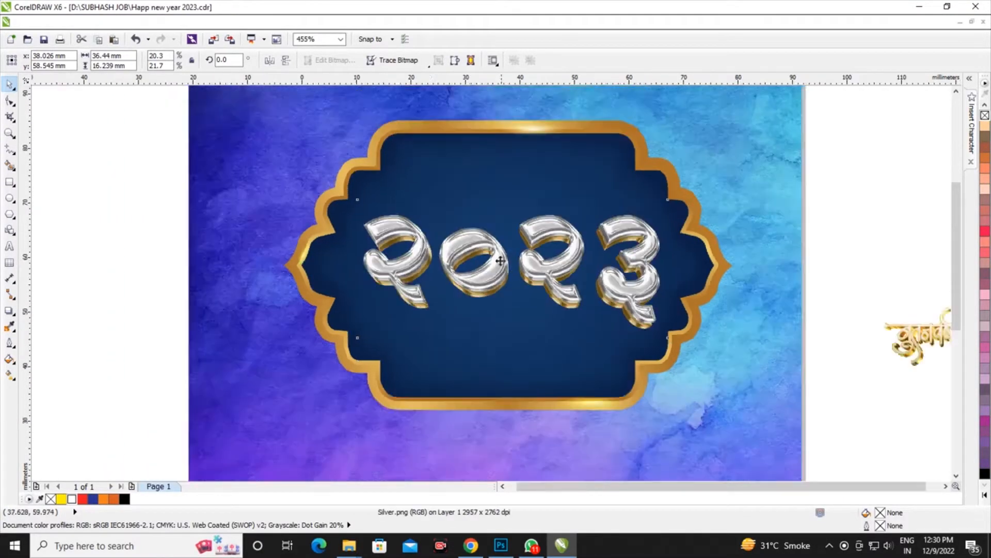
{"action": "scroll", "coordinate": [516, 279], "scroll_direction": "up", "scroll_amount": 1}
{"action": "left_click_drag", "start_coordinate": [529, 264], "coordinate": [530, 253]}
Reduce the ornate frame's height to about 25.4 mm, keeping its width and centre
{"action": "left_click", "coordinate": [518, 117]}
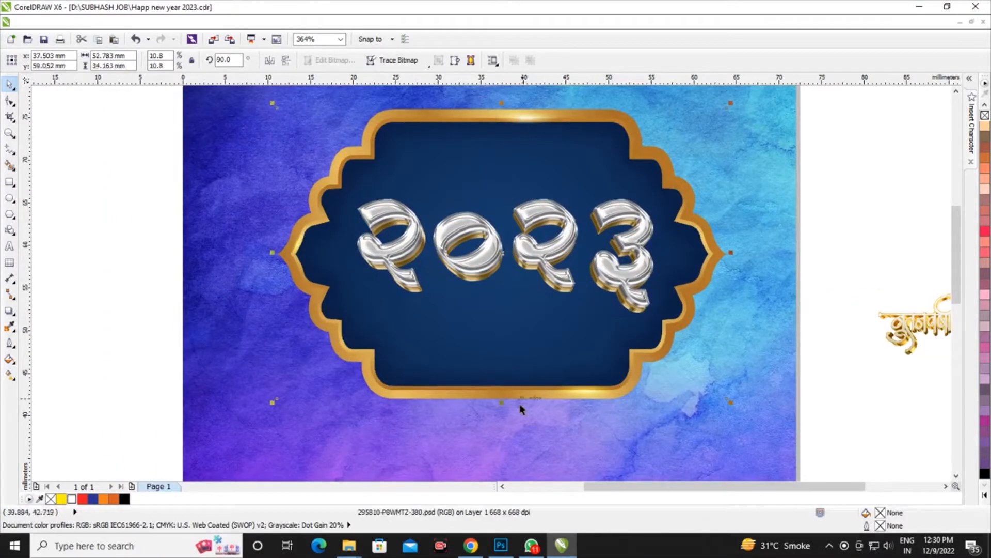
{"action": "left_click_drag", "start_coordinate": [501, 401], "coordinate": [514, 342]}
{"action": "scroll", "coordinate": [513, 342], "scroll_direction": "down", "scroll_amount": 3}
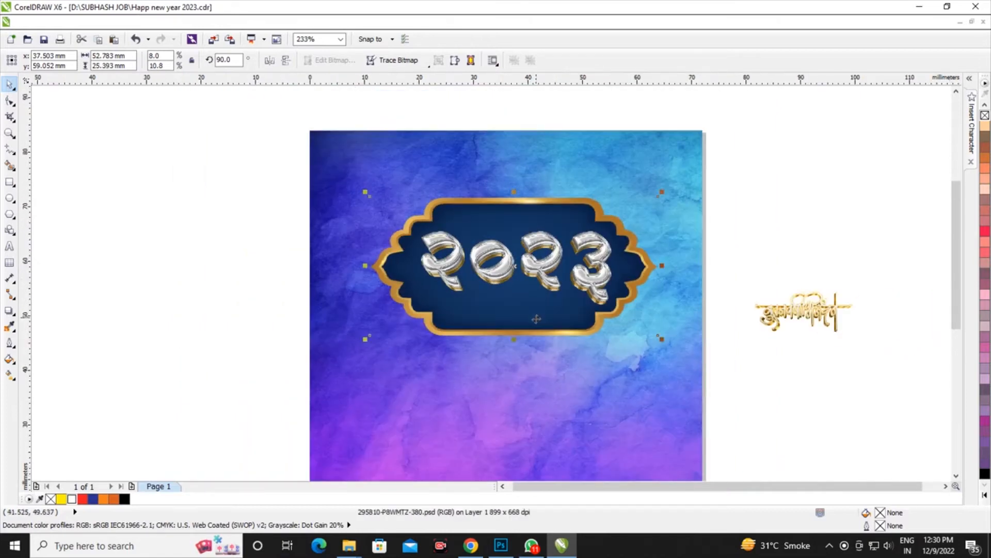
Add a drop shadow falling slightly below the silver 2023 lettering, with opacity 85 and feathering 15
{"action": "scroll", "coordinate": [530, 293], "scroll_direction": "up", "scroll_amount": 4}
{"action": "left_click", "coordinate": [189, 256]}
{"action": "left_click_drag", "start_coordinate": [504, 225], "coordinate": [523, 261]}
{"action": "scroll", "coordinate": [494, 211], "scroll_direction": "up", "scroll_amount": 1}
{"action": "left_click_drag", "start_coordinate": [513, 302], "coordinate": [509, 311]}
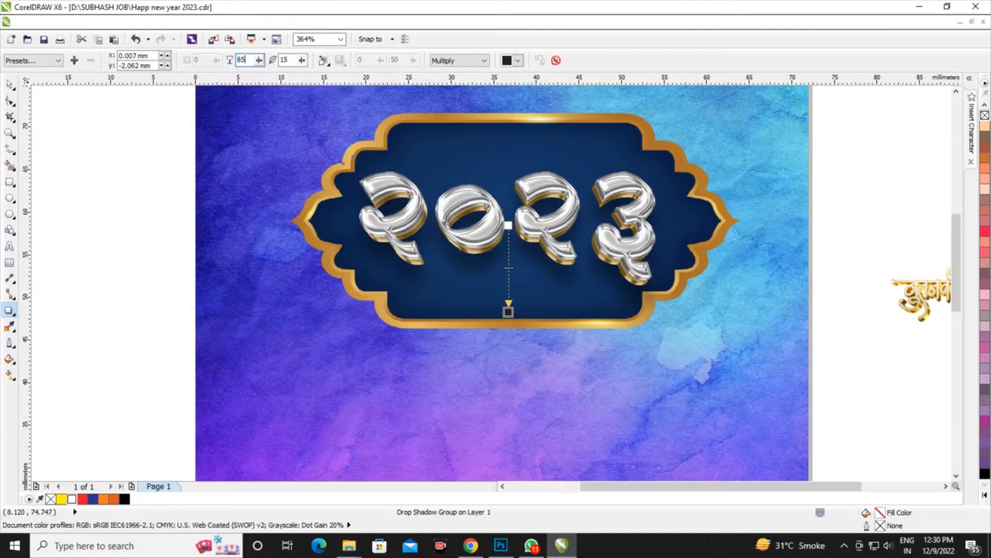
{"action": "key", "text": "Return"}
{"action": "left_click", "coordinate": [10, 83]}
{"action": "scroll", "coordinate": [562, 239], "scroll_direction": "down", "scroll_amount": 3}
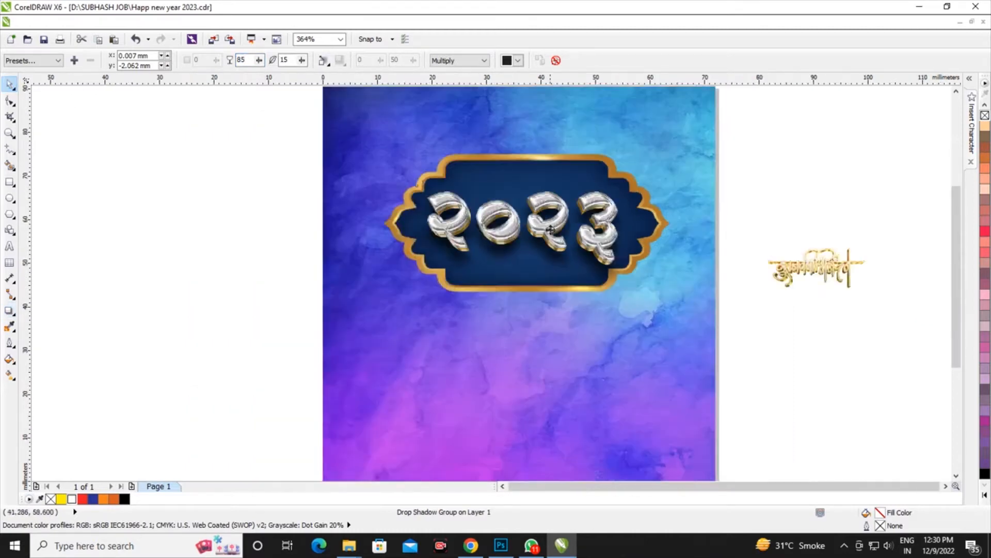
Group the ornate frame with the shadowed 2023 lettering
{"action": "left_click_drag", "start_coordinate": [336, 136], "coordinate": [686, 301]}
{"action": "scroll", "coordinate": [615, 254], "scroll_direction": "up", "scroll_amount": 2}
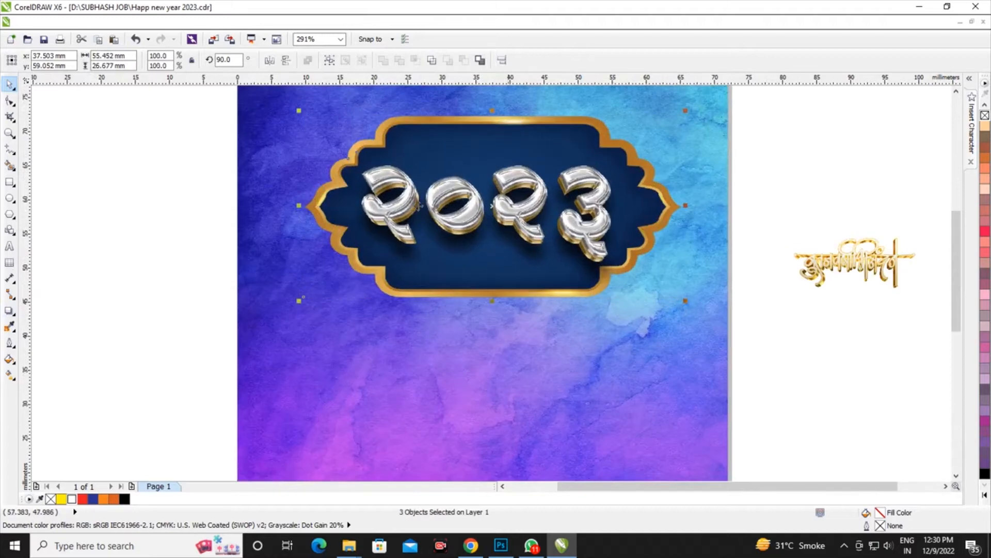
{"action": "left_click", "coordinate": [328, 62]}
{"action": "scroll", "coordinate": [486, 220], "scroll_direction": "down", "scroll_amount": 2}
{"action": "left_click", "coordinate": [259, 117]}
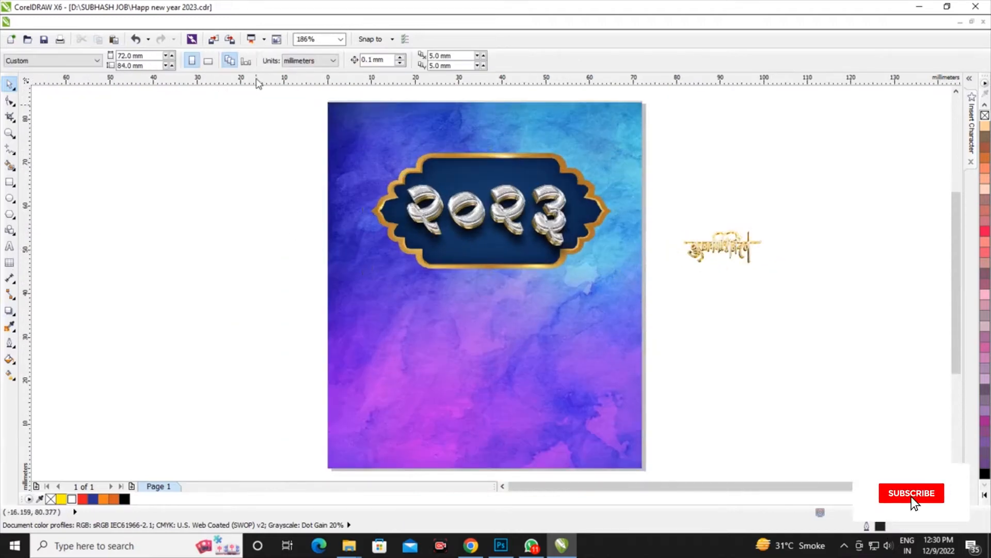
{"action": "left_click", "coordinate": [219, 40]}
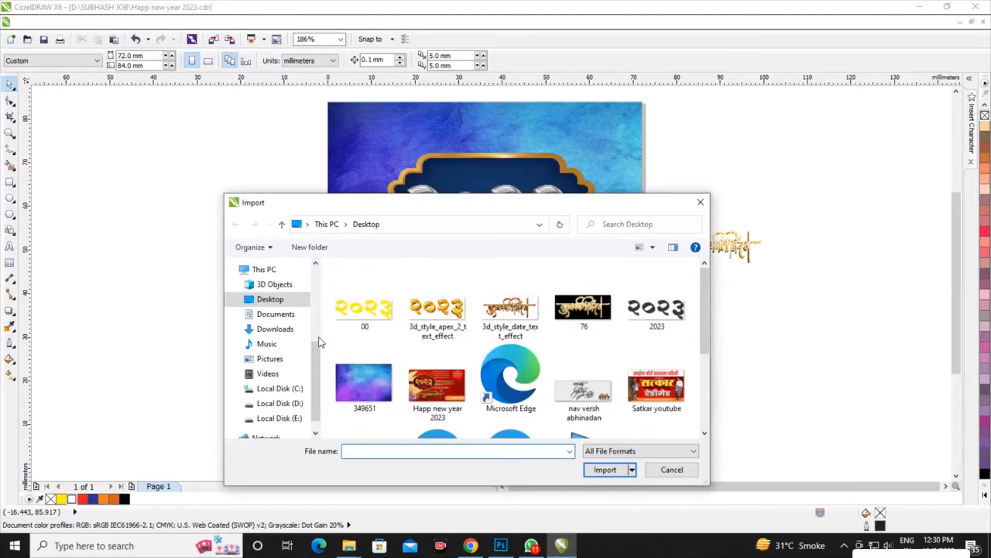
{"action": "left_click", "coordinate": [298, 402]}
{"action": "left_click_drag", "start_coordinate": [703, 289], "coordinate": [703, 393]}
{"action": "double_click", "coordinate": [436, 310]}
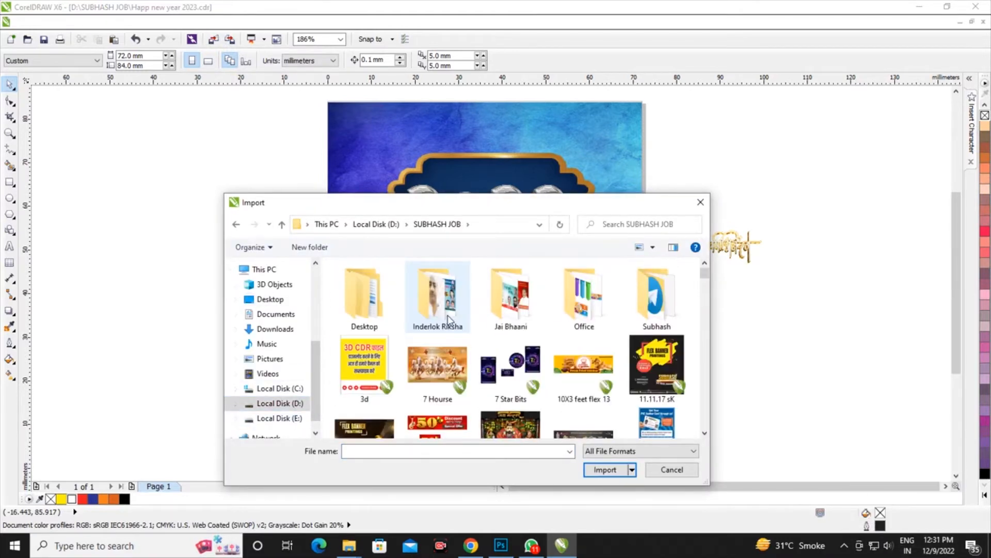
{"action": "left_click_drag", "start_coordinate": [705, 274], "coordinate": [705, 318]}
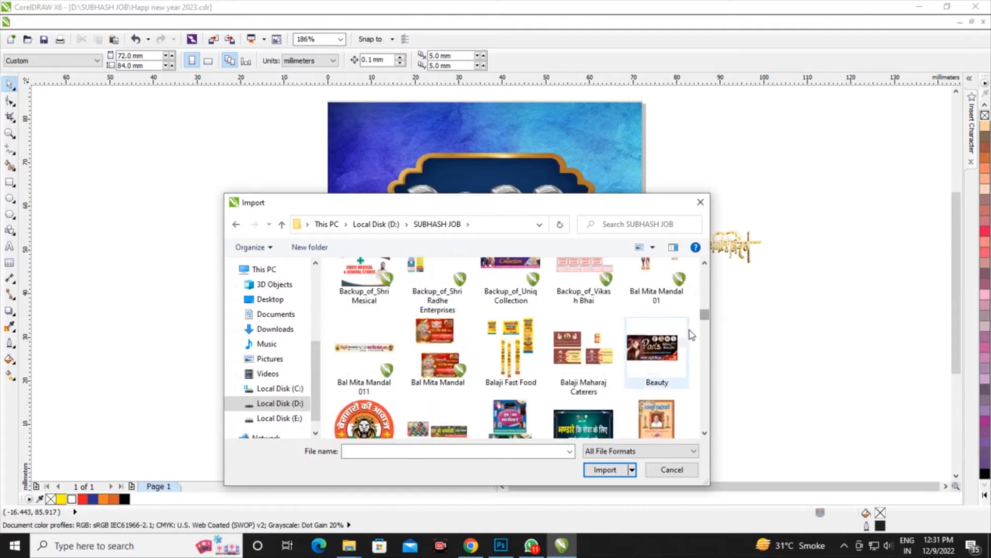
{"action": "left_click", "coordinate": [687, 334]}
{"action": "key", "text": "n"}
{"action": "key", "text": "n"}
{"action": "key", "text": "n"}
{"action": "key", "text": "n"}
{"action": "key", "text": "n"}
{"action": "key", "text": "n"}
{"action": "key", "text": "n"}
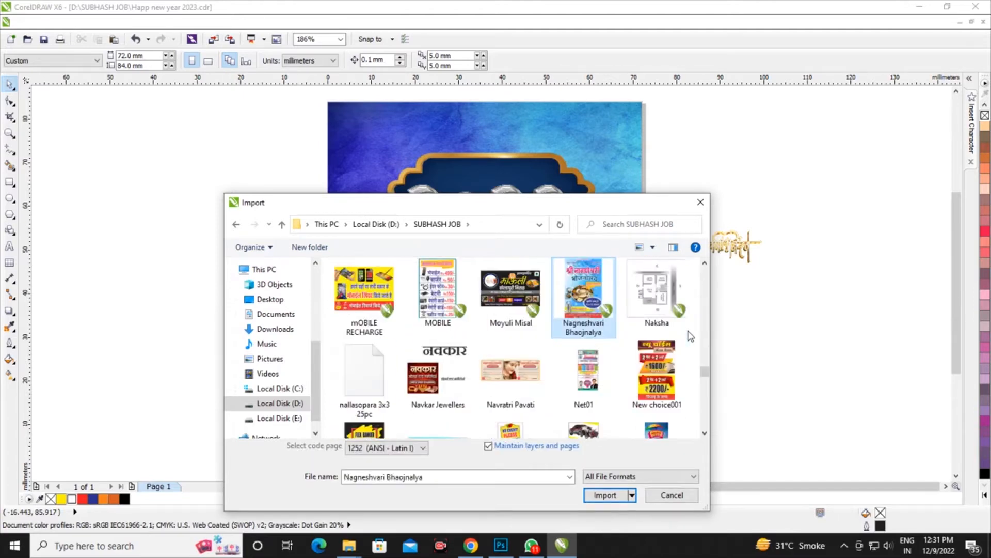
{"action": "key", "text": "n"}
{"action": "key", "text": "n"}
{"action": "key", "text": "n"}
{"action": "key", "text": "n"}
{"action": "key", "text": "n"}
{"action": "key", "text": "n"}
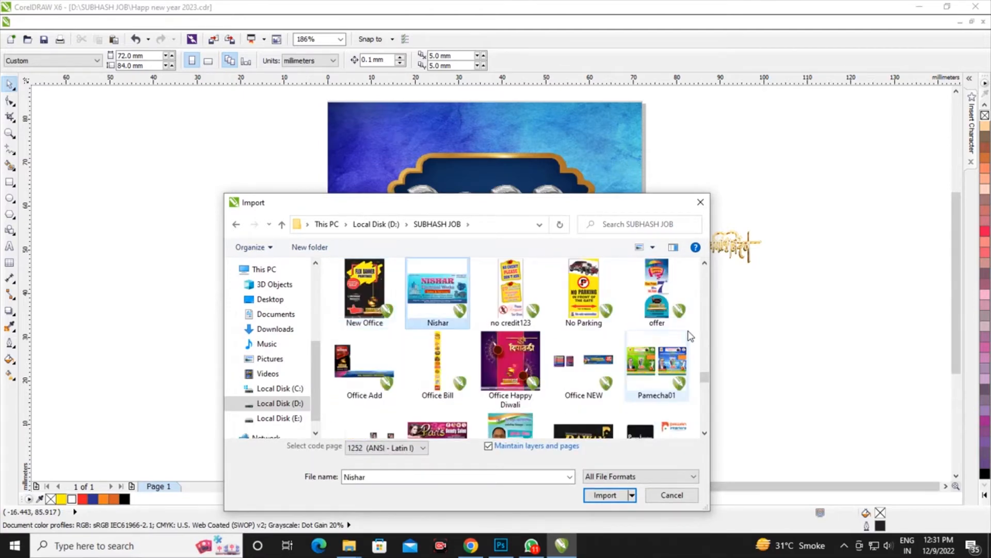
{"action": "left_click", "coordinate": [673, 497]}
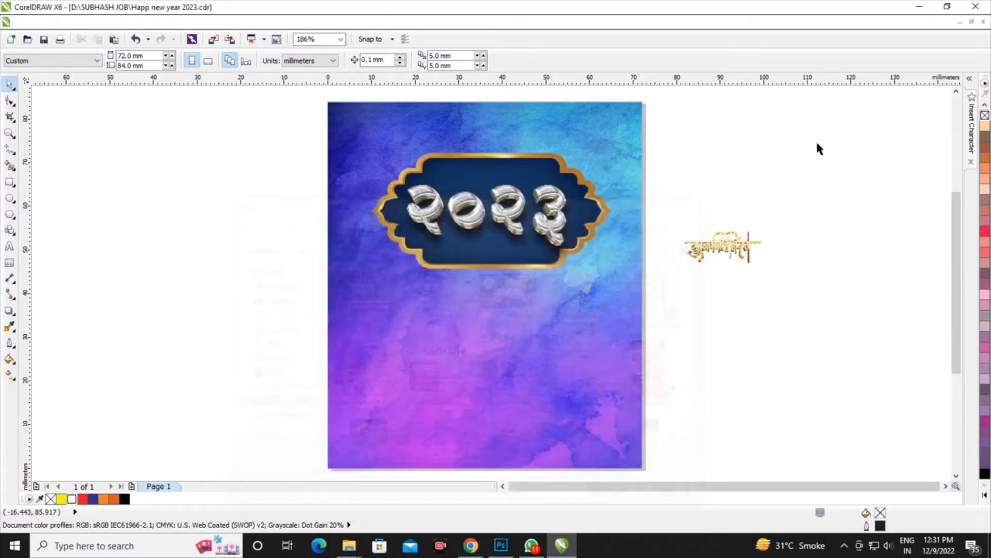
Bring the Happ new year 2023 file from the job folder on drive D into the document and shrink it to about 56.9 by 75.9 mm
{"action": "left_click", "coordinate": [919, 6]}
{"action": "double_click", "coordinate": [27, 32]}
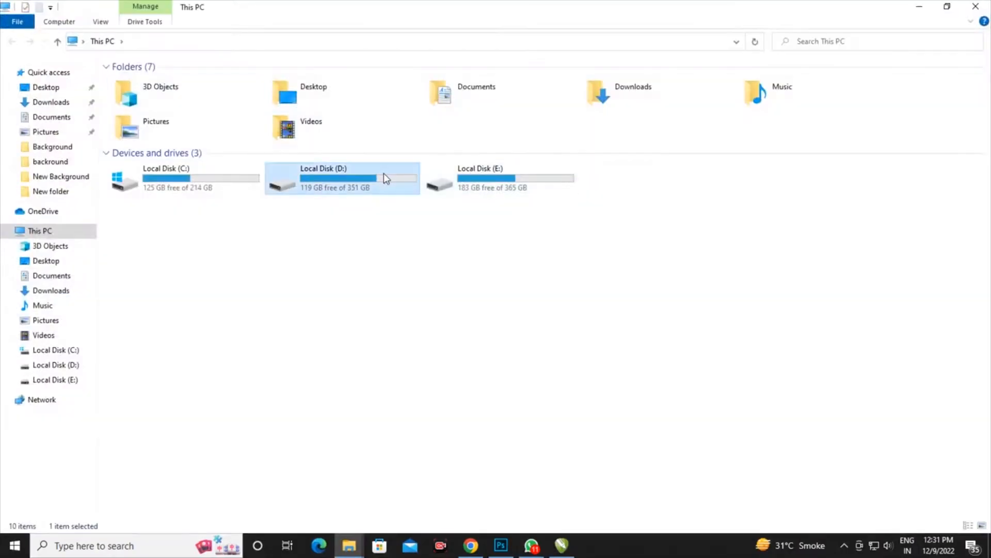
{"action": "double_click", "coordinate": [383, 175]}
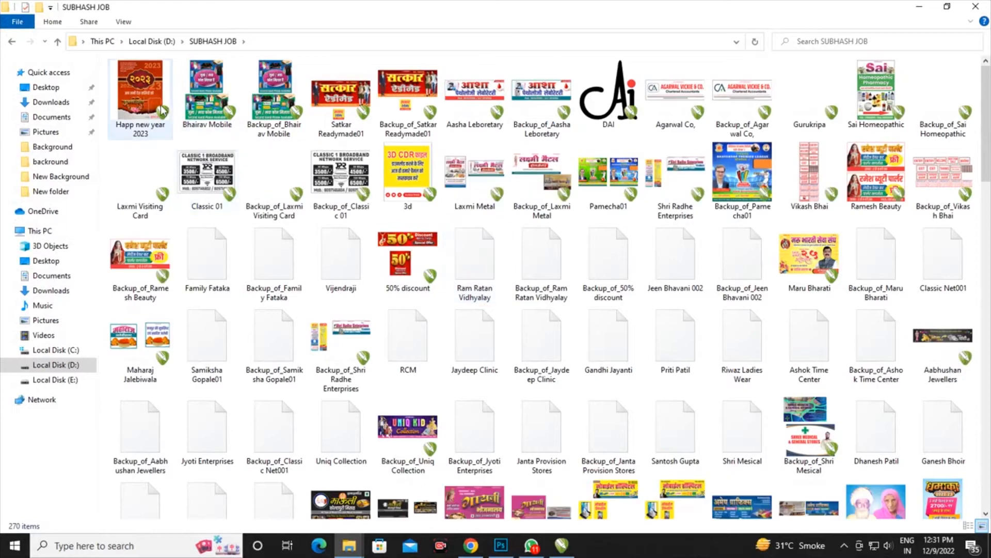
{"action": "left_click_drag", "start_coordinate": [139, 103], "coordinate": [576, 369]}
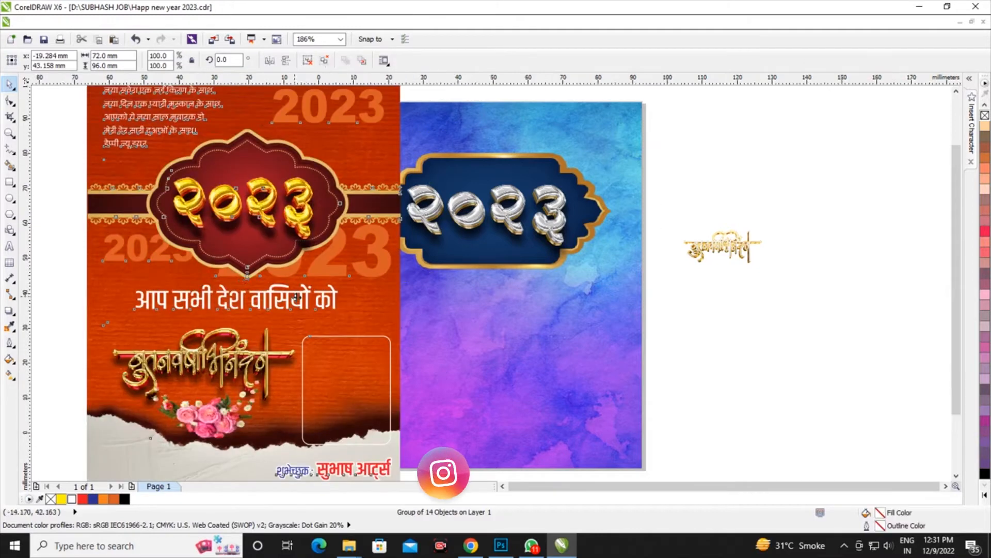
{"action": "scroll", "coordinate": [289, 296], "scroll_direction": "down", "scroll_amount": 2}
{"action": "left_click_drag", "start_coordinate": [367, 424], "coordinate": [313, 365]}
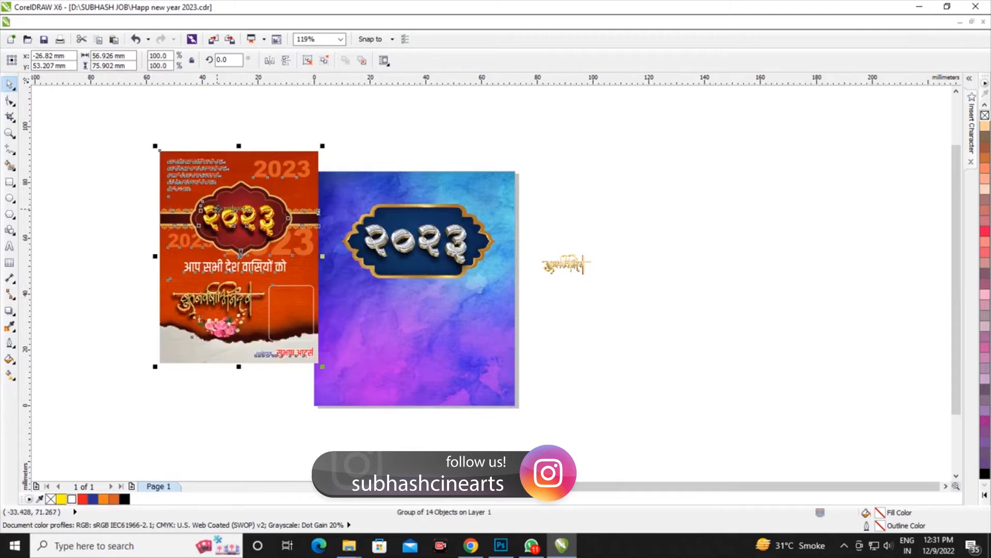
Ungroup the orange poster and move its white Hindi verse to the upper left of the blue background
{"action": "scroll", "coordinate": [217, 203], "scroll_direction": "up", "scroll_amount": 2}
{"action": "left_click", "coordinate": [366, 96]}
{"action": "left_click_drag", "start_coordinate": [169, 149], "coordinate": [423, 187]}
{"action": "scroll", "coordinate": [423, 192], "scroll_direction": "up", "scroll_amount": 4}
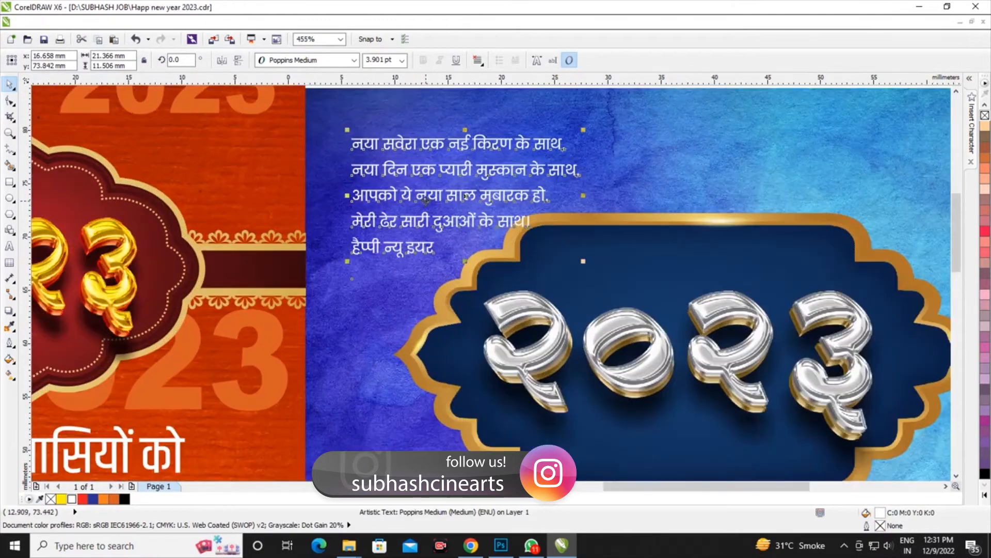
Delete the verse's last line, हैप्पी न्यू इयर, and join the remaining four lines into two
{"action": "left_click", "coordinate": [9, 247]}
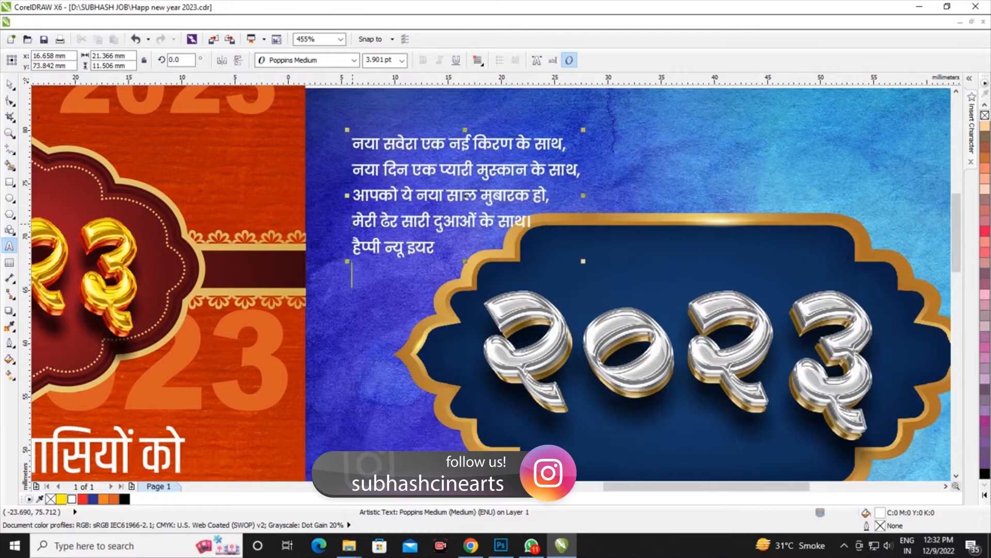
{"action": "left_click_drag", "start_coordinate": [443, 249], "coordinate": [335, 260]}
{"action": "key", "text": "Delete"}
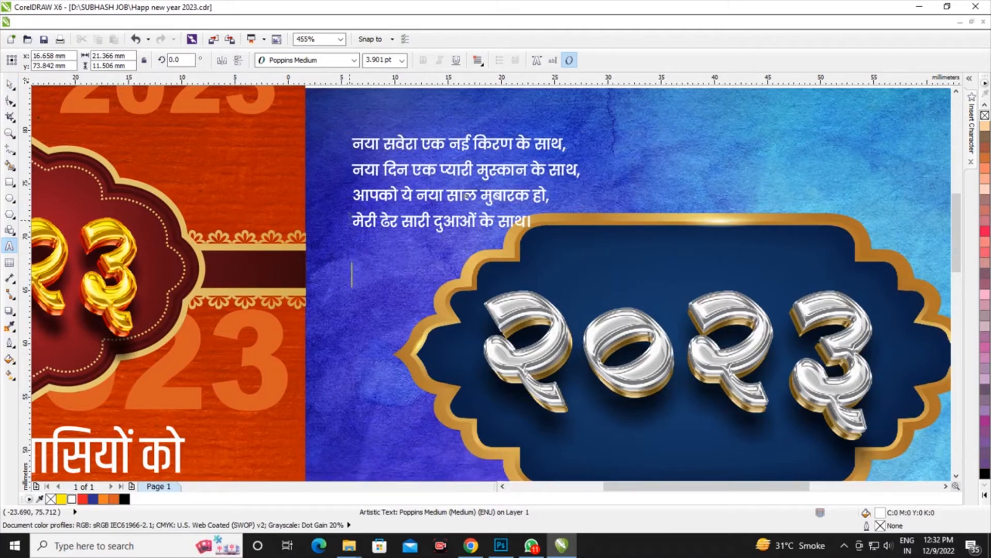
{"action": "key", "text": "BackSpace"}
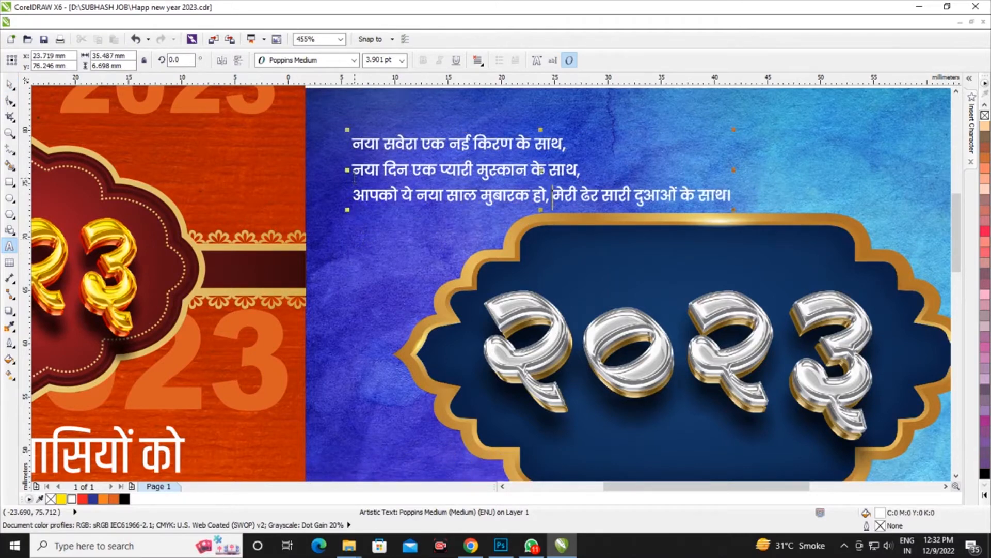
{"action": "key", "text": "BackSpace"}
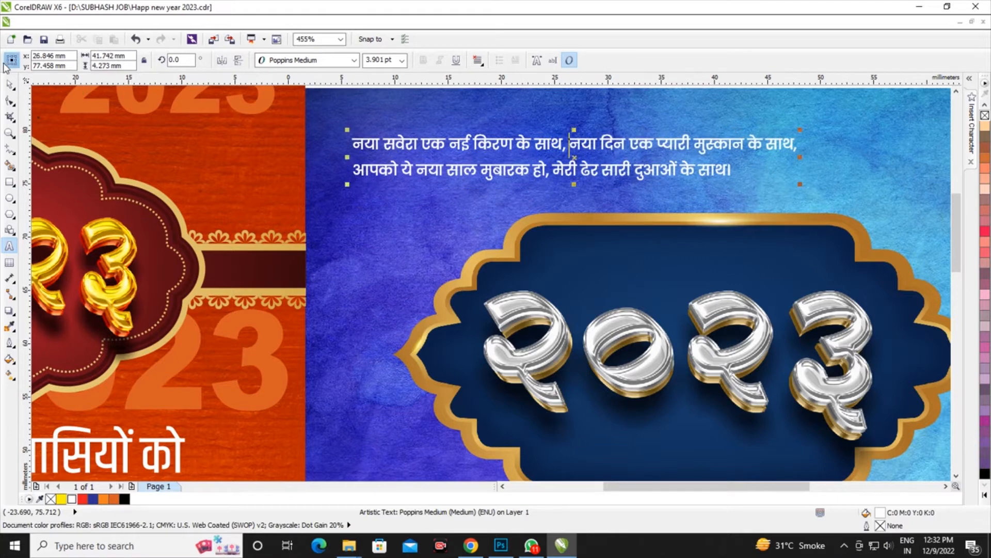
Enlarge the two-line verse to about 56.8 by 5.8 mm and place it above the ornate frame
{"action": "scroll", "coordinate": [529, 207], "scroll_direction": "down", "scroll_amount": 2}
{"action": "scroll", "coordinate": [720, 219], "scroll_direction": "up", "scroll_amount": 1}
{"action": "left_click_drag", "start_coordinate": [699, 188], "coordinate": [793, 196]}
{"action": "left_click_drag", "start_coordinate": [335, 141], "coordinate": [328, 137]}
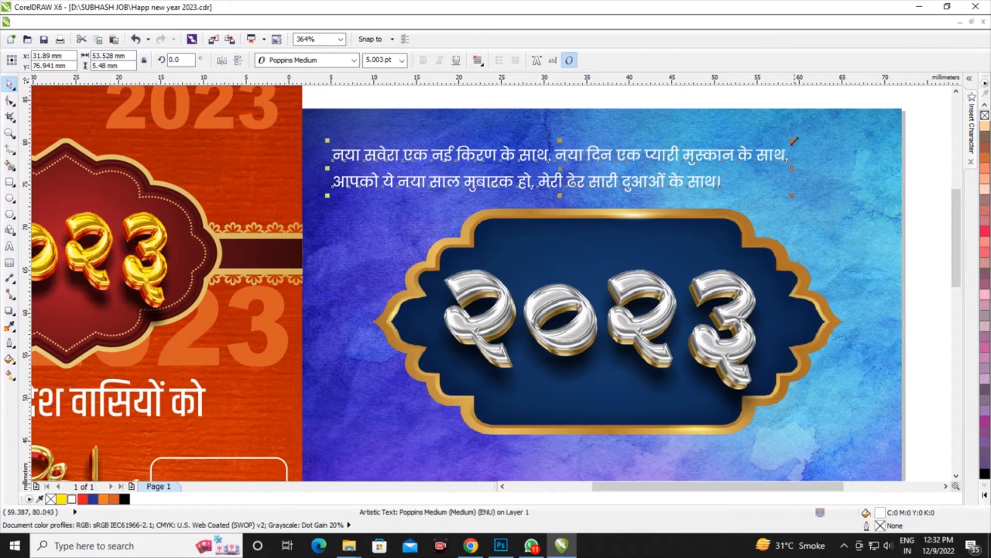
{"action": "left_click_drag", "start_coordinate": [793, 140], "coordinate": [820, 137]}
{"action": "key", "text": "Up"}
{"action": "key", "text": "Up"}
{"action": "key", "text": "Up"}
{"action": "key", "text": "Up"}
{"action": "scroll", "coordinate": [614, 156], "scroll_direction": "down", "scroll_amount": 6}
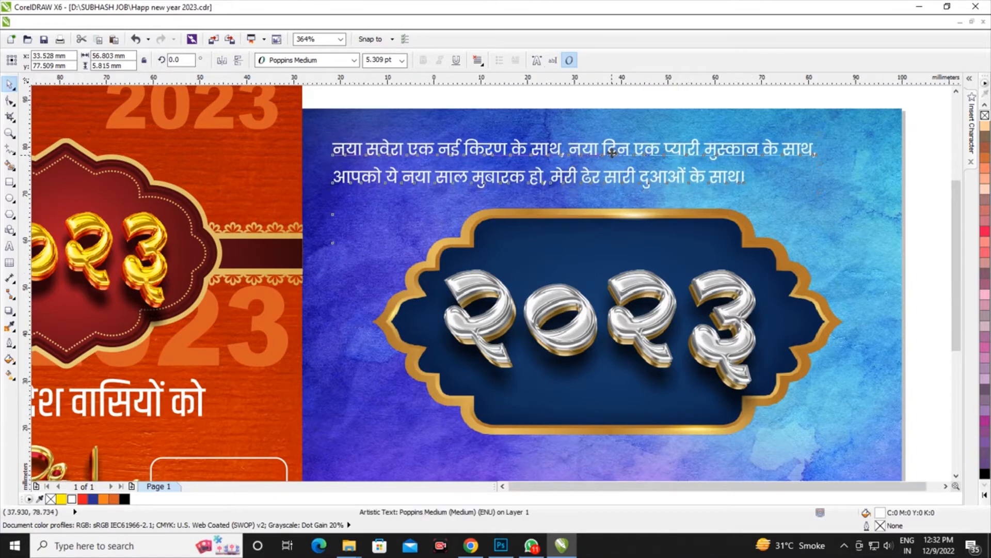
Move the line आप सभी देश वासियों को from the orange poster to below the ornate frame and enlarge it to about 47.7 mm wide
{"action": "scroll", "coordinate": [596, 168], "scroll_direction": "up", "scroll_amount": 2}
{"action": "left_click_drag", "start_coordinate": [405, 256], "coordinate": [644, 288]}
{"action": "scroll", "coordinate": [699, 305], "scroll_direction": "up", "scroll_amount": 2}
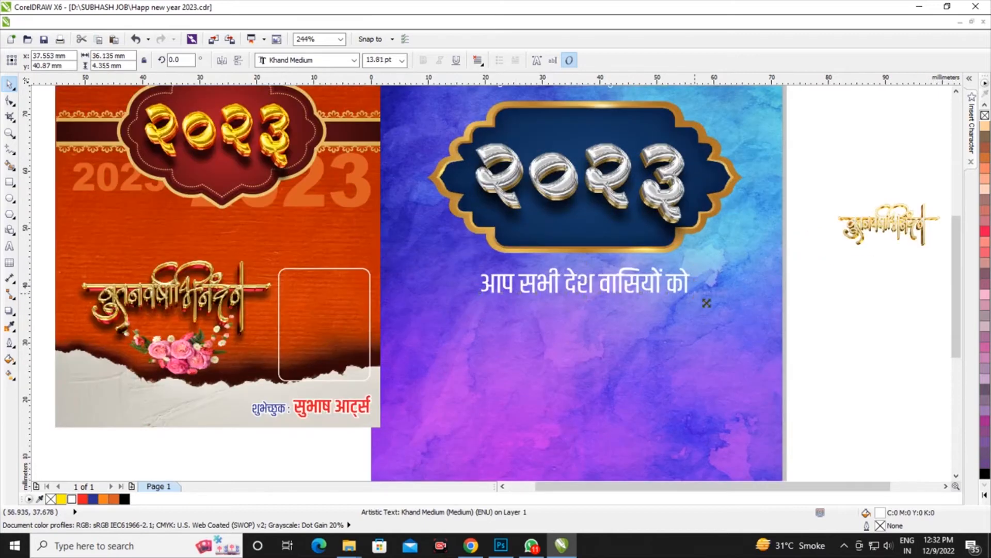
{"action": "left_click_drag", "start_coordinate": [707, 303], "coordinate": [724, 310]}
{"action": "left_click_drag", "start_coordinate": [724, 262], "coordinate": [730, 261]}
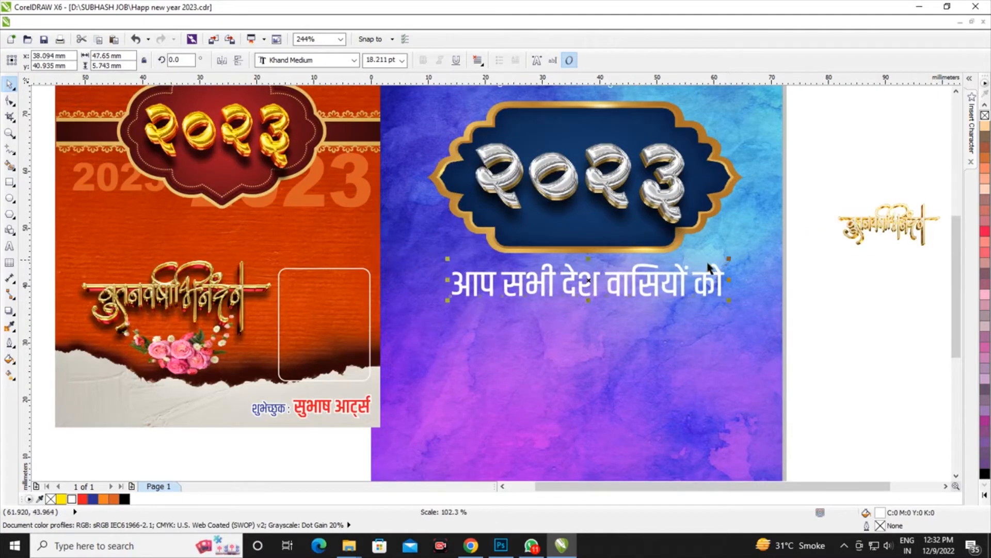
{"action": "scroll", "coordinate": [609, 302], "scroll_direction": "up", "scroll_amount": 2}
{"action": "scroll", "coordinate": [552, 293], "scroll_direction": "down", "scroll_amount": 2}
{"action": "scroll", "coordinate": [552, 293], "scroll_direction": "up", "scroll_amount": 1}
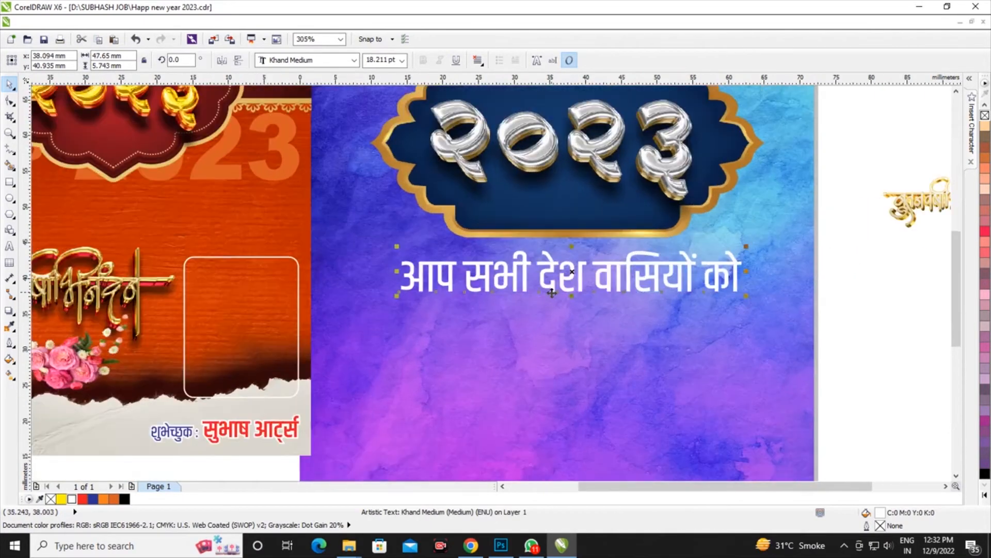
Give the line below the frame a 0.75 pt black outline placed behind the fill and scaling with the image
{"action": "key", "text": "F12"}
{"action": "left_click", "coordinate": [426, 201]}
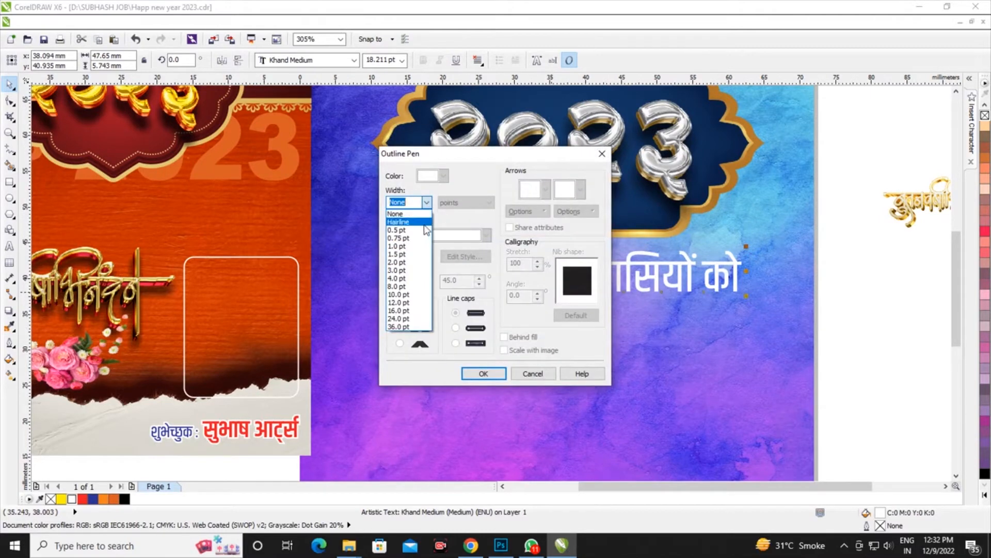
{"action": "left_click", "coordinate": [422, 238]}
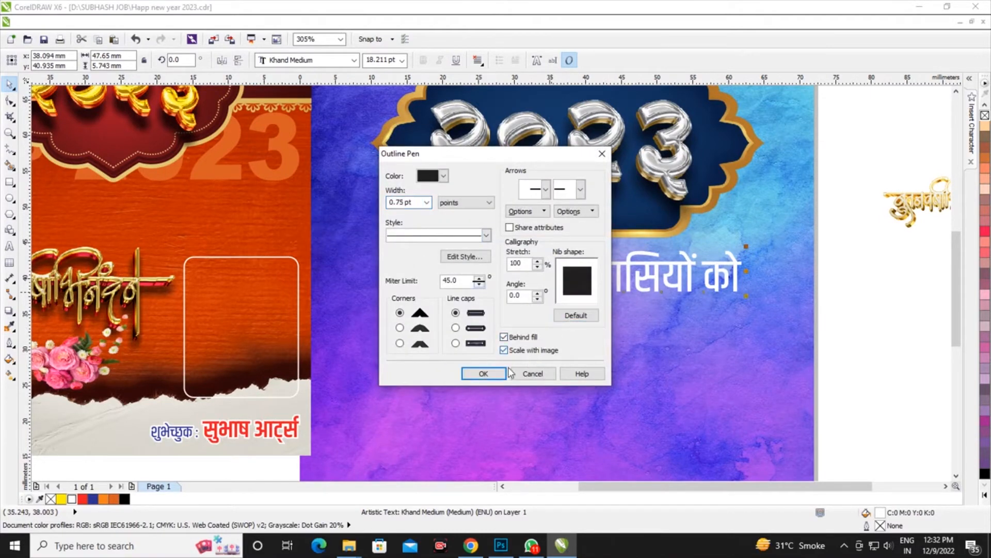
{"action": "left_click", "coordinate": [484, 373]}
Thicken the text line's outline to 3 pt and colour it rich black, C100 M100 Y100 K100
{"action": "key", "text": "F12"}
{"action": "left_click", "coordinate": [427, 202]}
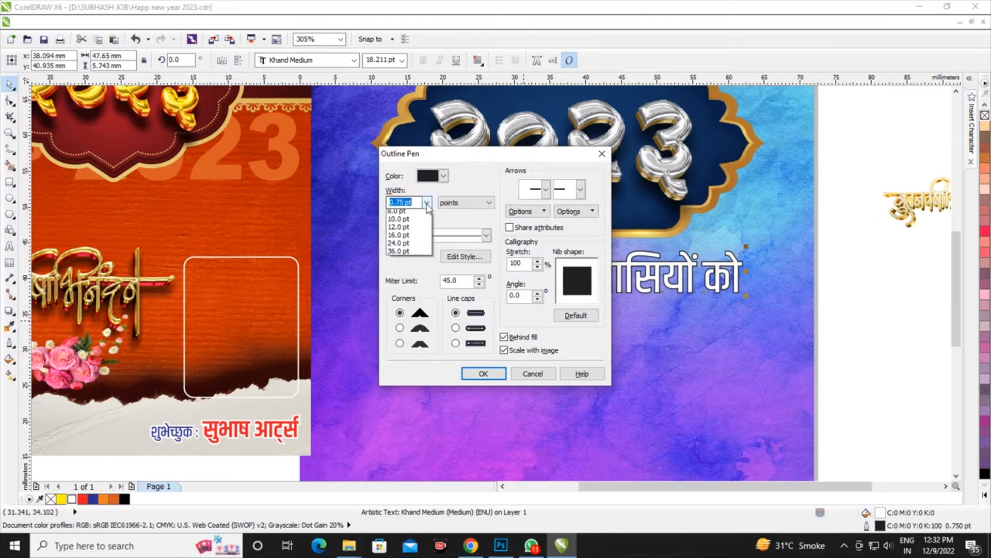
{"action": "left_click", "coordinate": [413, 275]}
{"action": "left_click", "coordinate": [484, 373]}
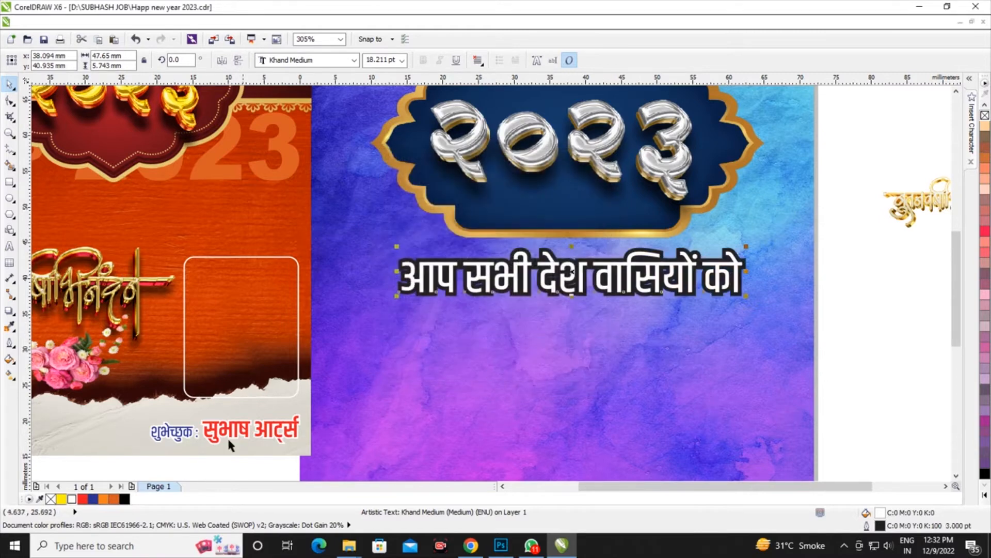
{"action": "right_click", "coordinate": [126, 500]}
{"action": "scroll", "coordinate": [408, 336], "scroll_direction": "down", "scroll_amount": 3}
{"action": "scroll", "coordinate": [373, 381], "scroll_direction": "up", "scroll_amount": 1}
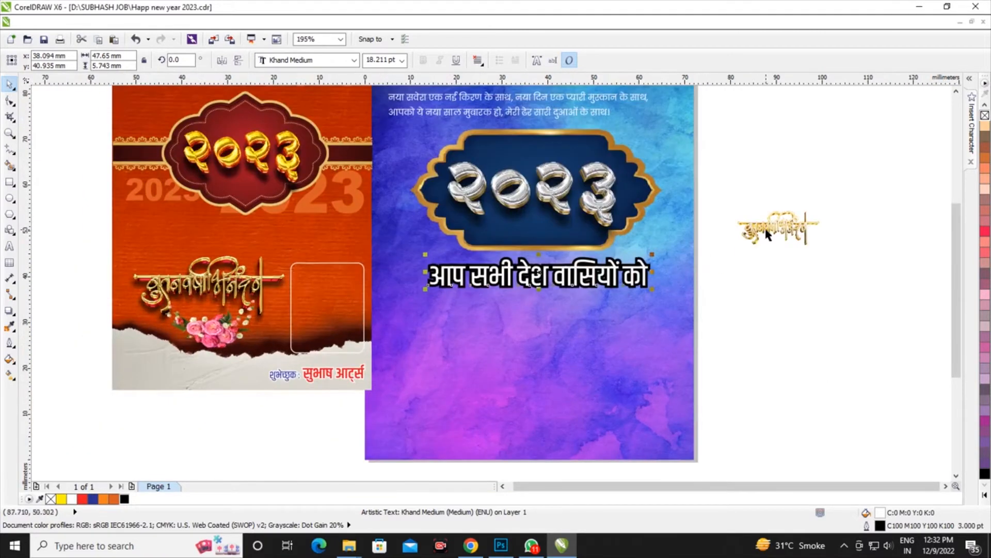
Move the white rounded rectangle from the orange poster to the background's lower right and enlarge it to about 20.3 by 24.9 mm
{"action": "left_click_drag", "start_coordinate": [340, 296], "coordinate": [646, 349]}
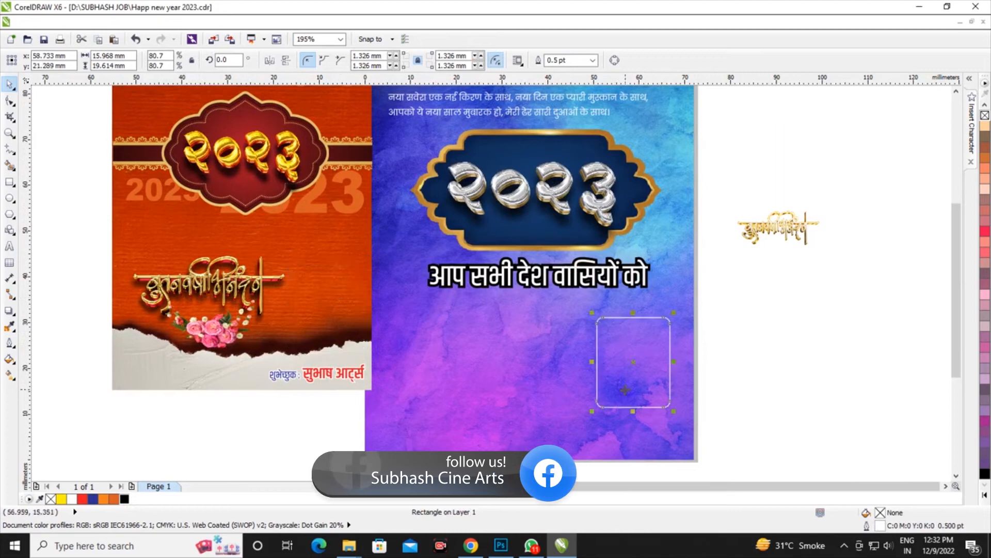
{"action": "scroll", "coordinate": [625, 389], "scroll_direction": "up", "scroll_amount": 2}
{"action": "left_click_drag", "start_coordinate": [563, 255], "coordinate": [557, 247]}
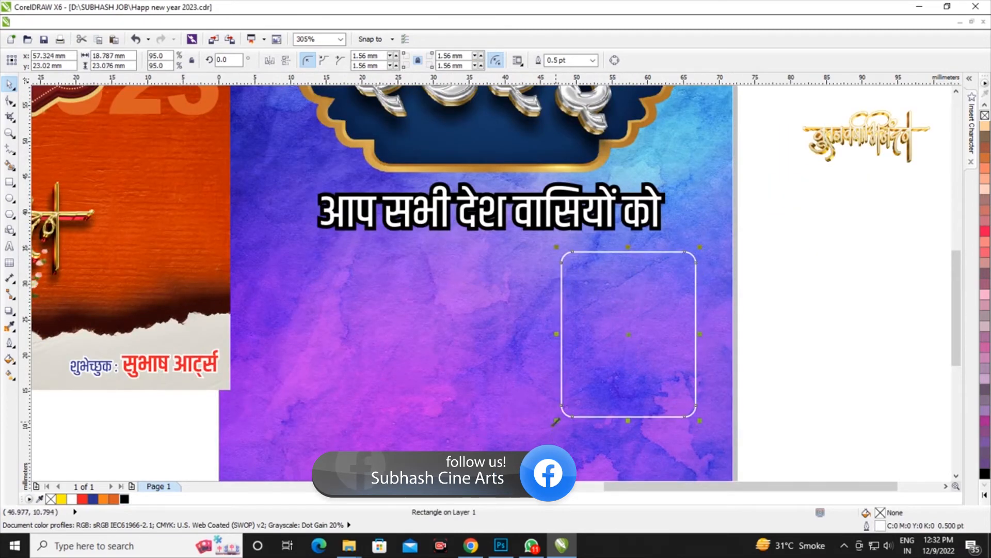
{"action": "left_click_drag", "start_coordinate": [556, 422], "coordinate": [546, 432]}
{"action": "scroll", "coordinate": [611, 332], "scroll_direction": "down", "scroll_amount": 2}
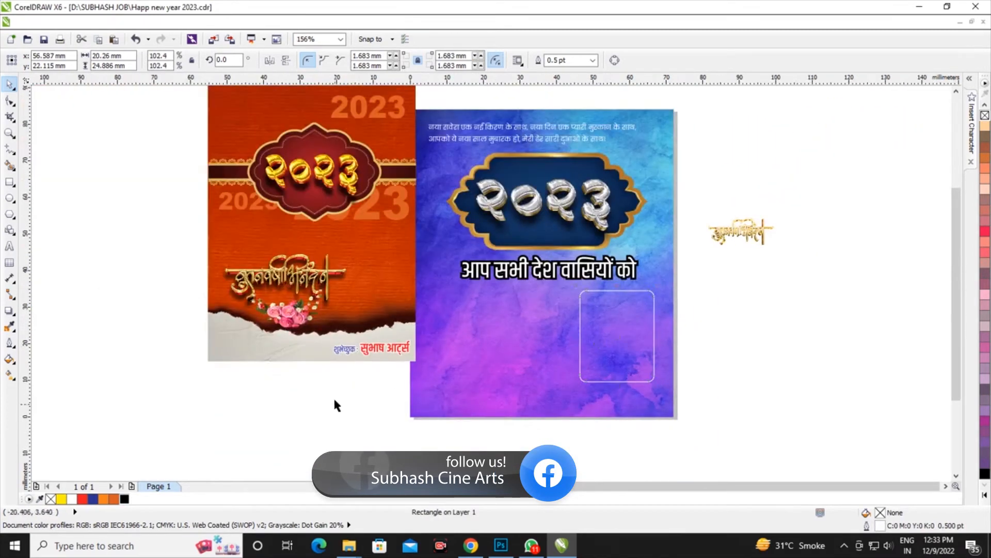
Import the Lower Third 01.png banner graphics from the clip art folder on drive D and place them beside the background
{"action": "left_click", "coordinate": [337, 405]}
{"action": "left_click", "coordinate": [212, 41]}
{"action": "scroll", "coordinate": [583, 310], "scroll_direction": "down", "scroll_amount": 3}
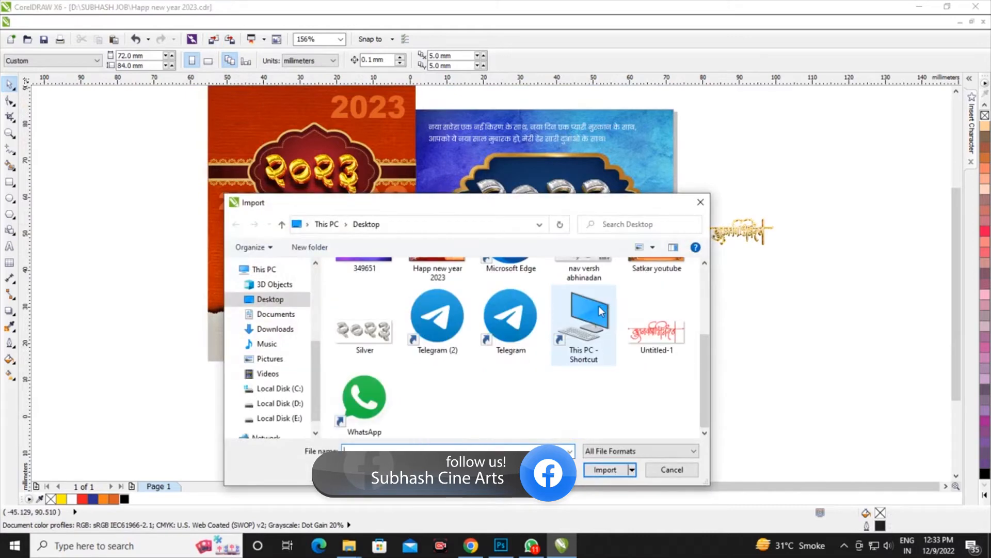
{"action": "left_click", "coordinate": [279, 403]}
{"action": "double_click", "coordinate": [510, 297]}
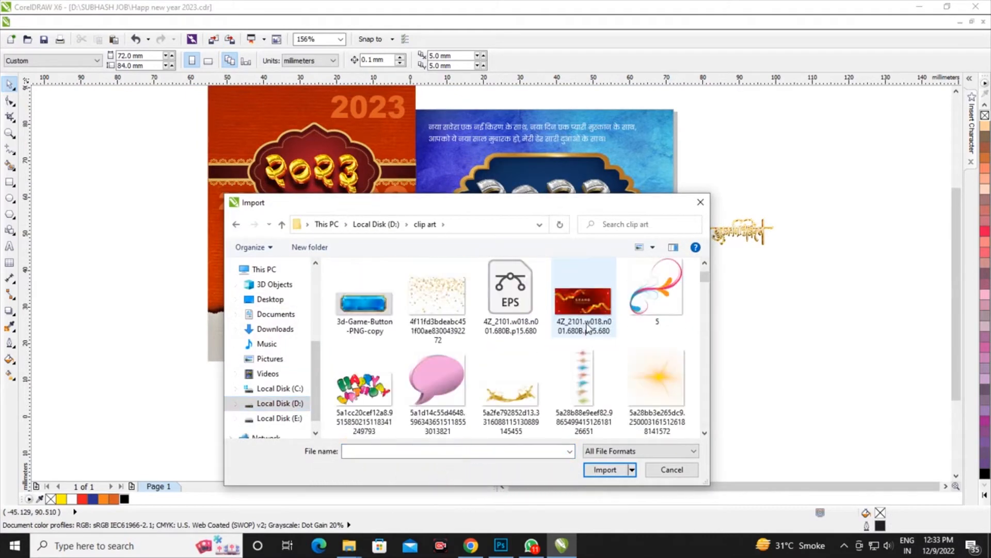
{"action": "scroll", "coordinate": [584, 320], "scroll_direction": "down", "scroll_amount": 5}
{"action": "scroll", "coordinate": [587, 328], "scroll_direction": "down", "scroll_amount": 10}
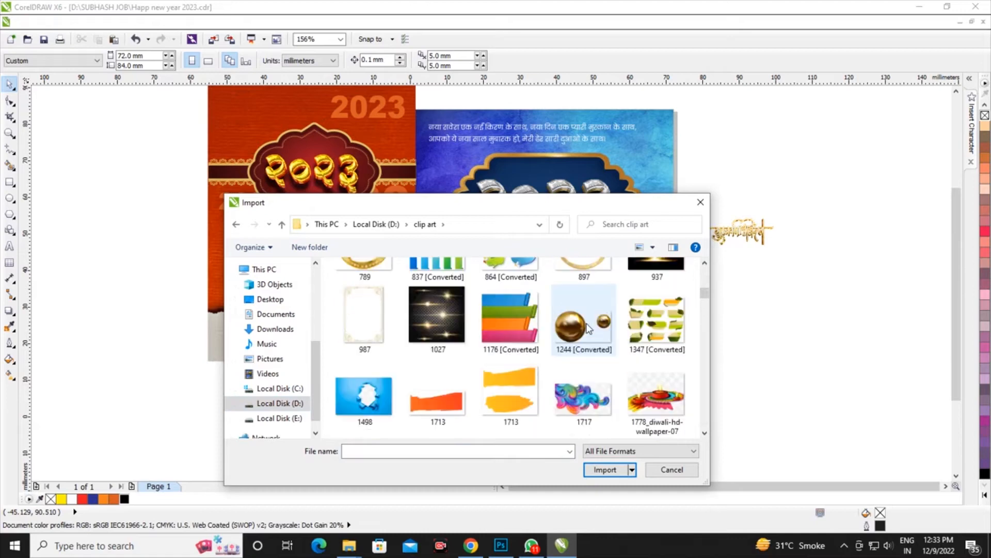
{"action": "scroll", "coordinate": [586, 328], "scroll_direction": "up", "scroll_amount": 10}
{"action": "scroll", "coordinate": [587, 328], "scroll_direction": "down", "scroll_amount": 5}
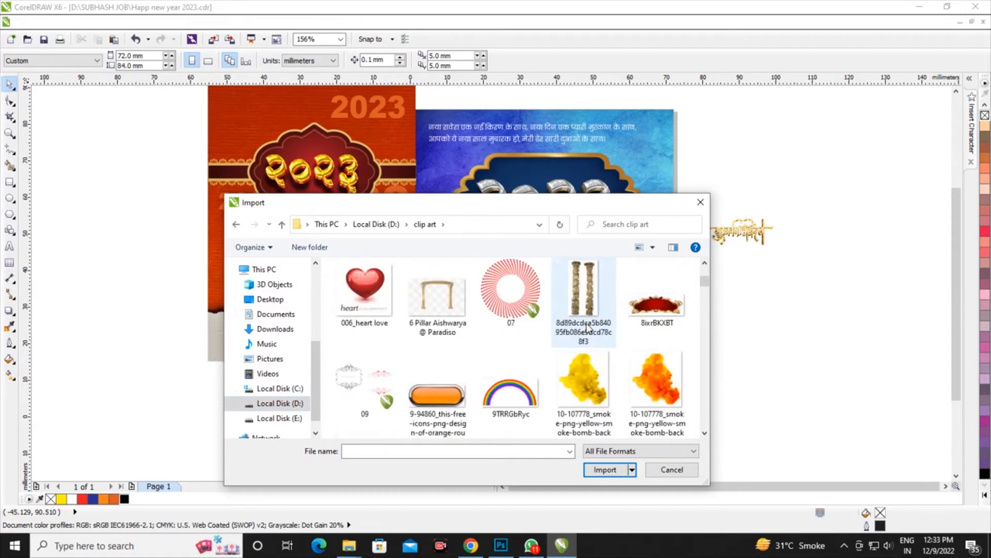
{"action": "scroll", "coordinate": [587, 327], "scroll_direction": "down", "scroll_amount": 10}
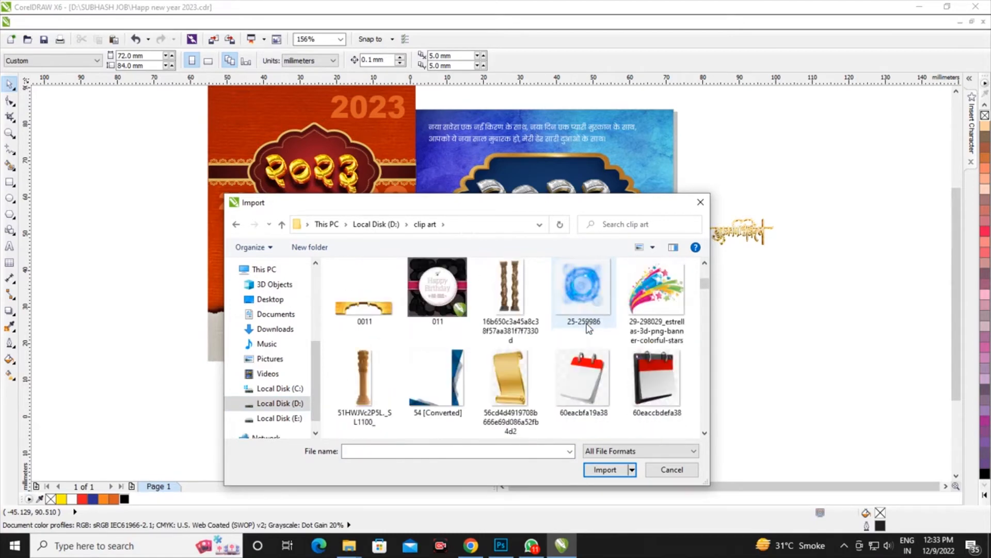
{"action": "scroll", "coordinate": [587, 327], "scroll_direction": "down", "scroll_amount": 10}
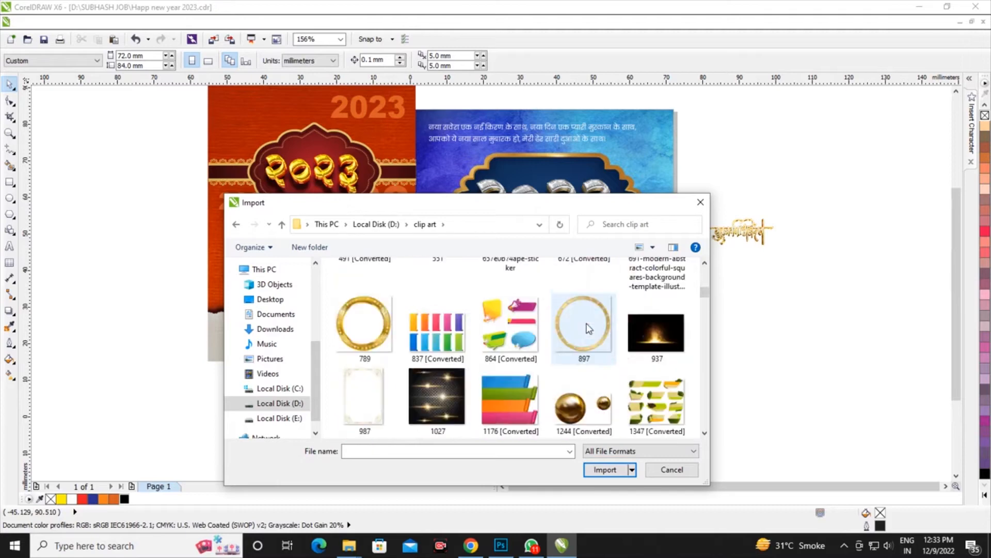
{"action": "scroll", "coordinate": [587, 327], "scroll_direction": "down", "scroll_amount": 15}
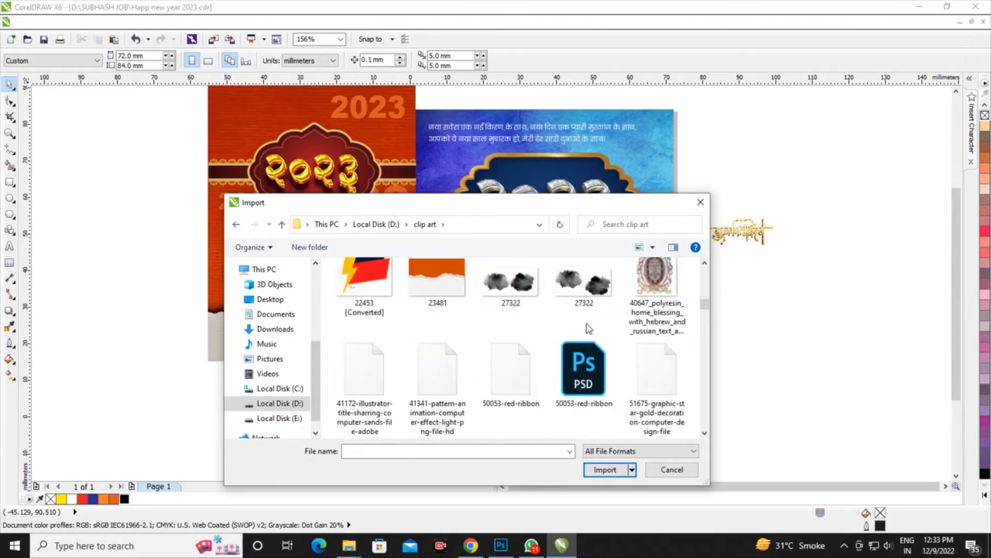
{"action": "scroll", "coordinate": [587, 327], "scroll_direction": "down", "scroll_amount": 15}
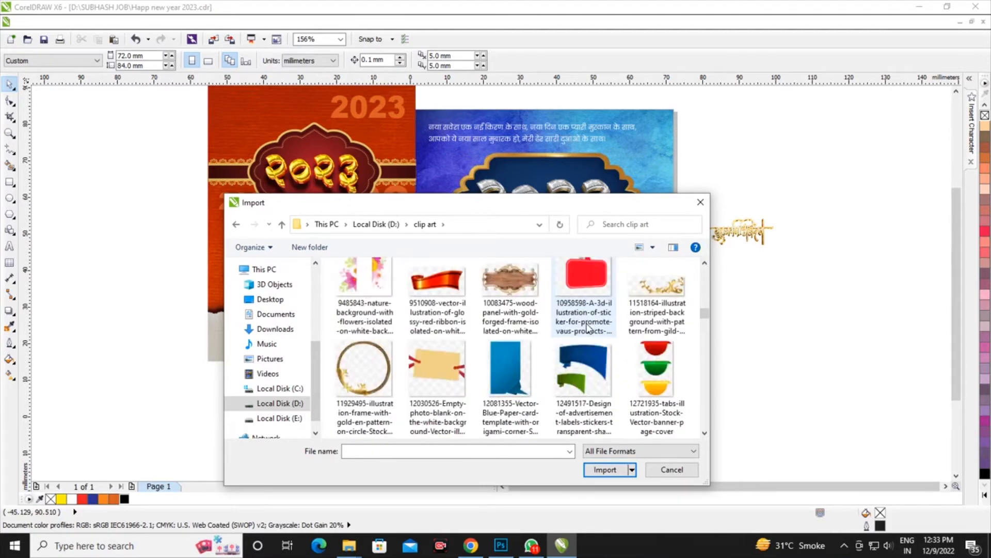
{"action": "scroll", "coordinate": [587, 327], "scroll_direction": "down", "scroll_amount": 15}
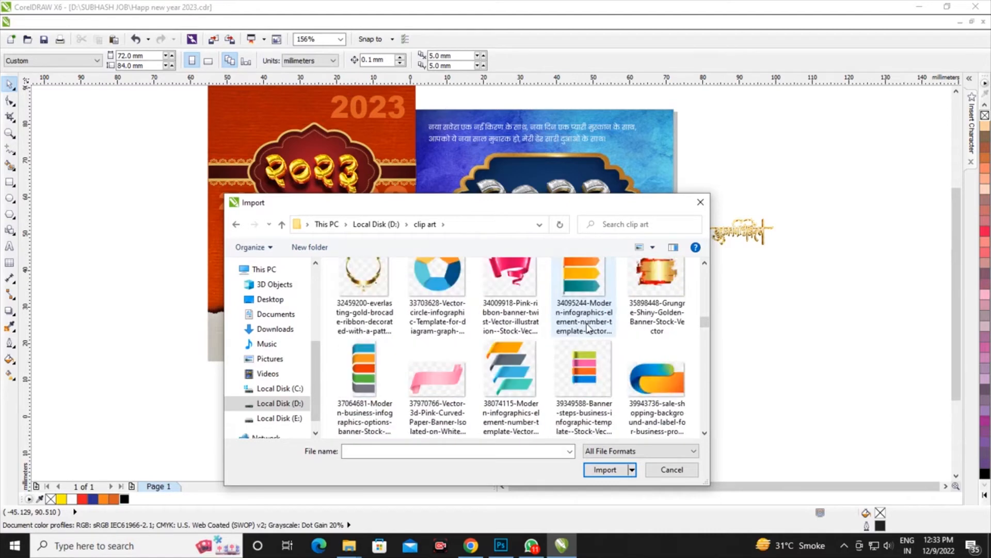
{"action": "scroll", "coordinate": [587, 327], "scroll_direction": "down", "scroll_amount": 8}
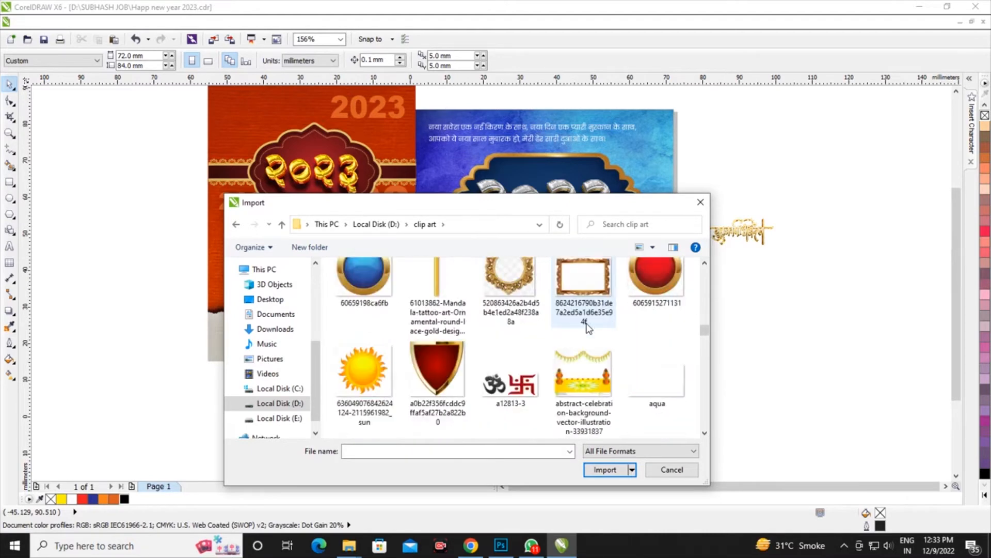
{"action": "scroll", "coordinate": [588, 327], "scroll_direction": "down", "scroll_amount": 2}
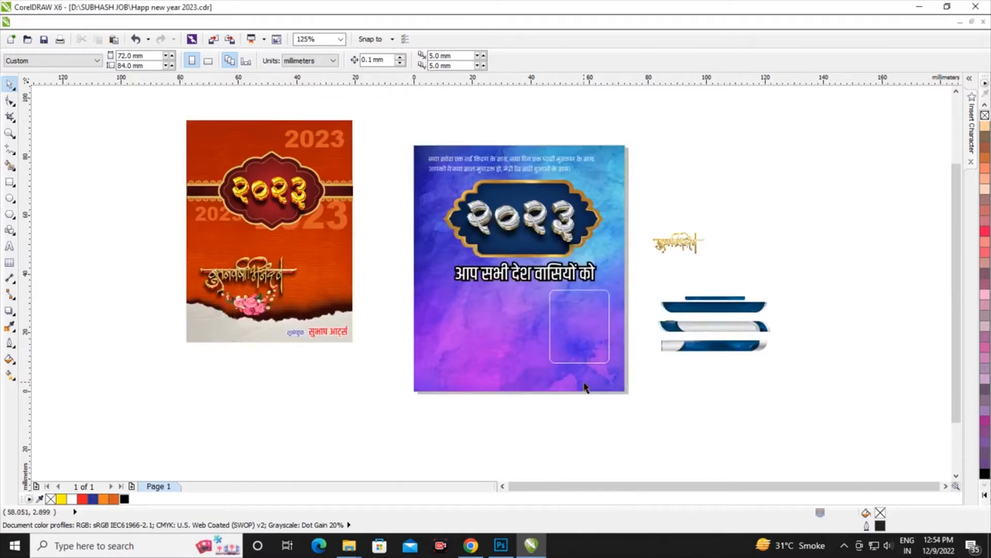
{"action": "left_click", "coordinate": [682, 356]}
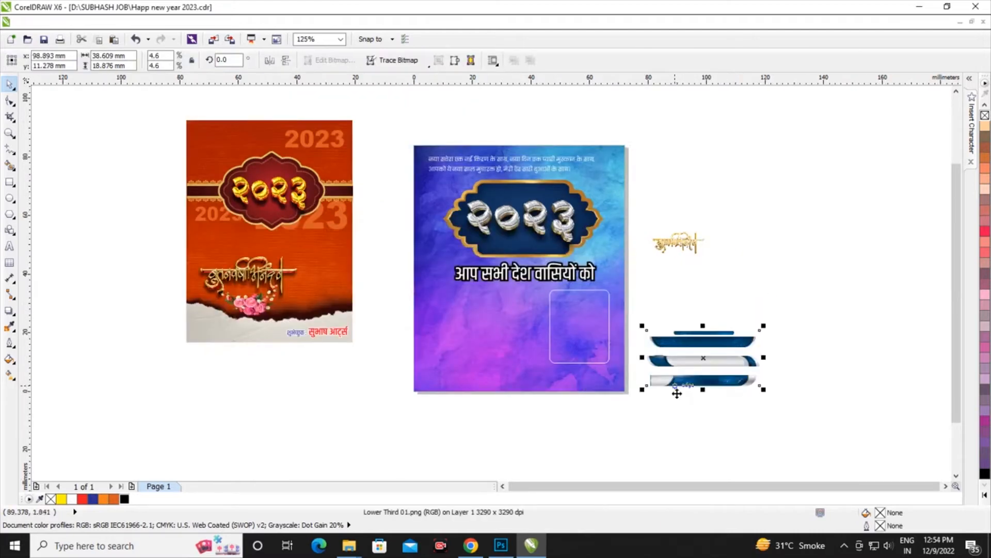
Crop the imported lower-third image with its edge nodes to its lowest banner strip, about 36.5 by 3.8 mm
{"action": "scroll", "coordinate": [676, 390], "scroll_direction": "up", "scroll_amount": 2}
{"action": "left_click", "coordinate": [9, 101]}
{"action": "scroll", "coordinate": [686, 334], "scroll_direction": "up", "scroll_amount": 2}
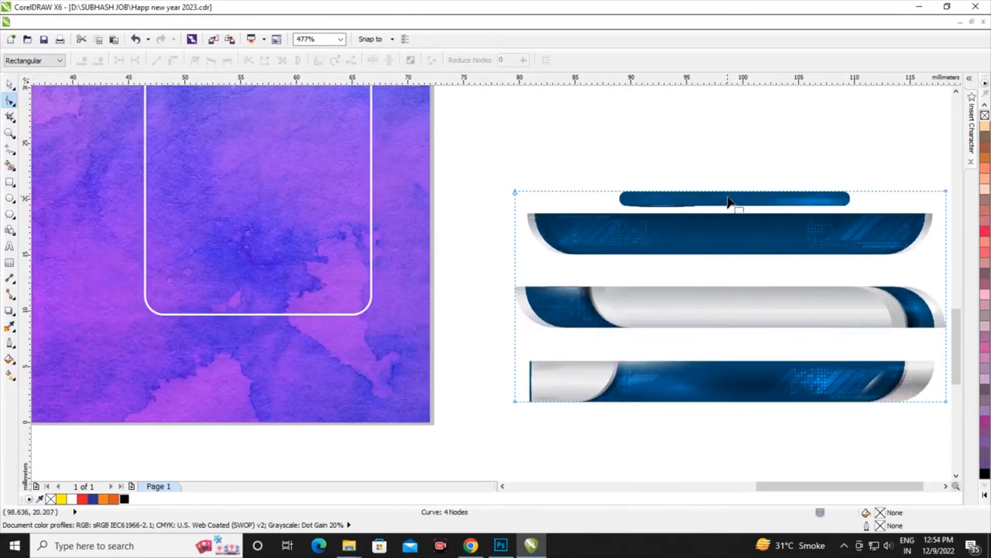
{"action": "left_click_drag", "start_coordinate": [731, 191], "coordinate": [730, 362]}
{"action": "left_click_drag", "start_coordinate": [514, 382], "coordinate": [538, 382]}
{"action": "left_click", "coordinate": [9, 84]}
{"action": "scroll", "coordinate": [751, 252], "scroll_direction": "down", "scroll_amount": 1}
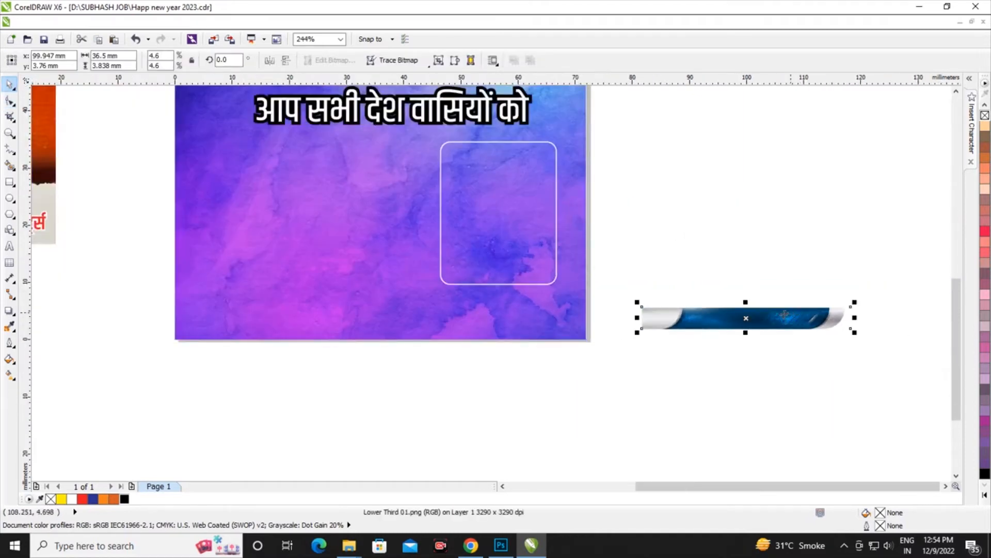
Place the banner strip, mirrored horizontally, in the background's lower right corner and stretch it to about 5.6 mm high
{"action": "left_click_drag", "start_coordinate": [782, 314], "coordinate": [473, 345]}
{"action": "scroll", "coordinate": [491, 330], "scroll_direction": "up", "scroll_amount": 2}
{"action": "left_click", "coordinate": [268, 61]}
{"action": "scroll", "coordinate": [428, 308], "scroll_direction": "up", "scroll_amount": 3}
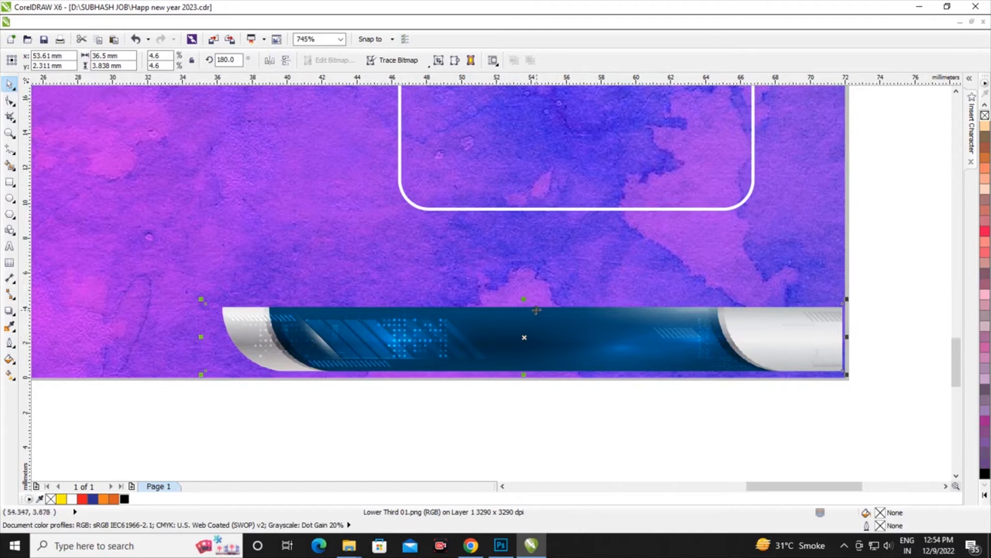
{"action": "left_click_drag", "start_coordinate": [525, 301], "coordinate": [525, 270]}
{"action": "scroll", "coordinate": [697, 309], "scroll_direction": "up", "scroll_amount": 2}
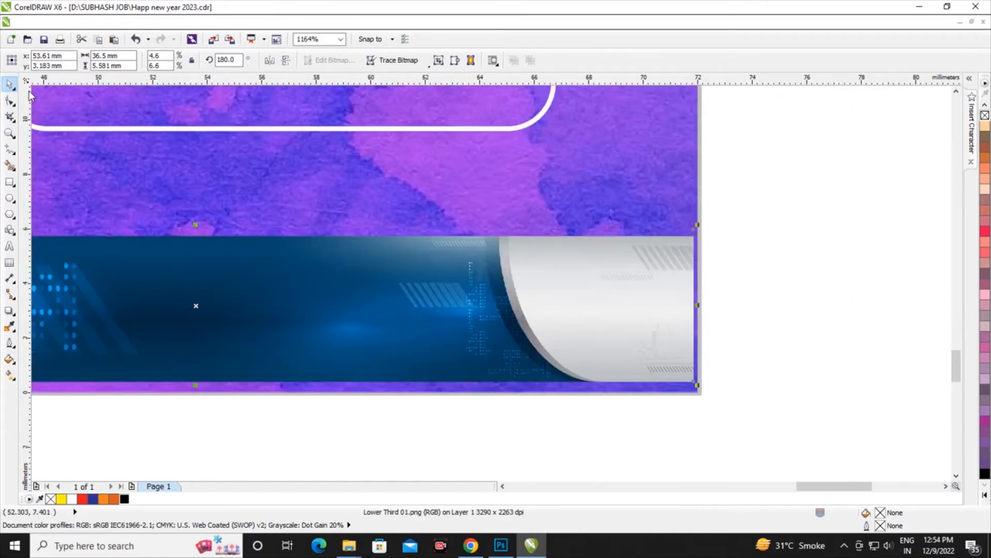
Trim the banner's right end with its nodes to about 34.5 mm wide and shift it against the background's right edge
{"action": "left_click", "coordinate": [9, 100]}
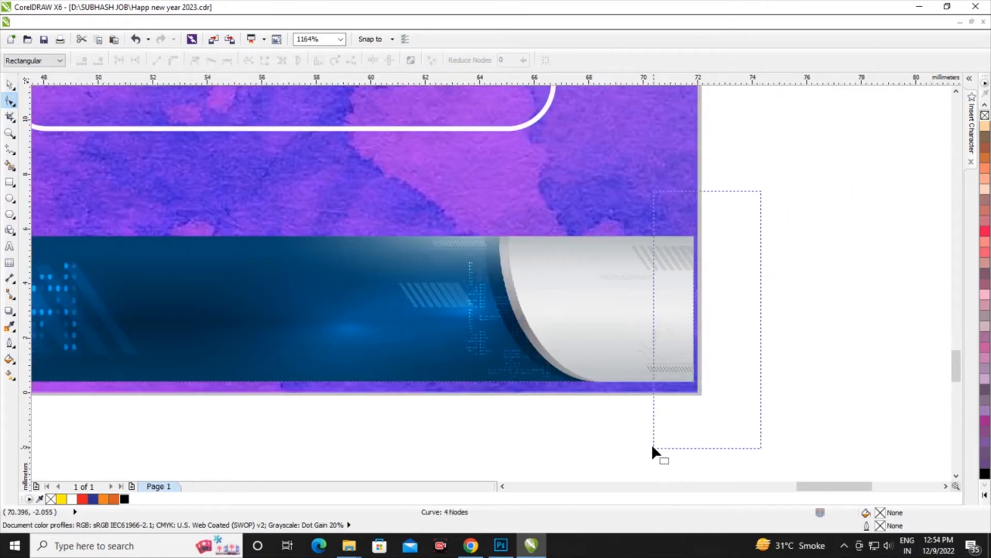
{"action": "left_click_drag", "start_coordinate": [640, 320], "coordinate": [640, 320]}
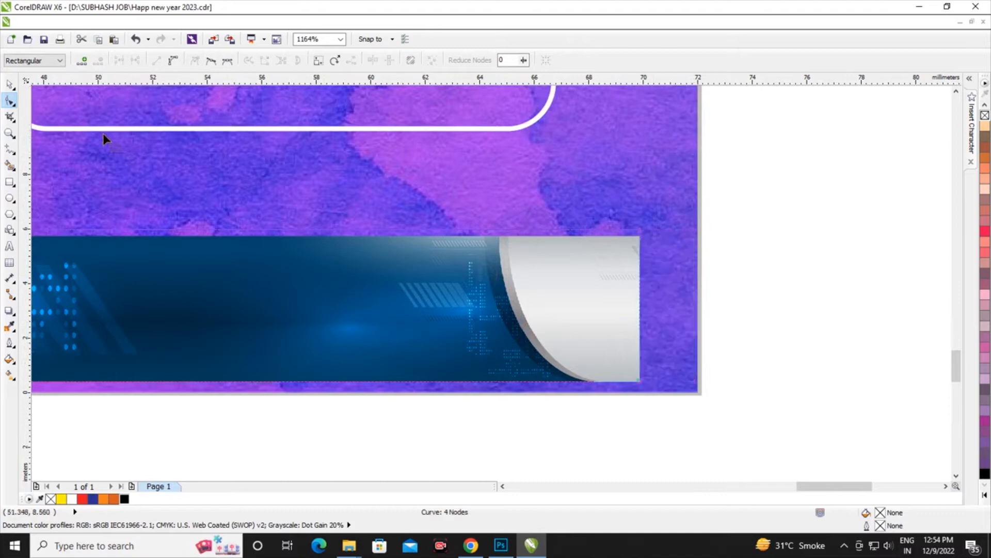
{"action": "left_click", "coordinate": [10, 86]}
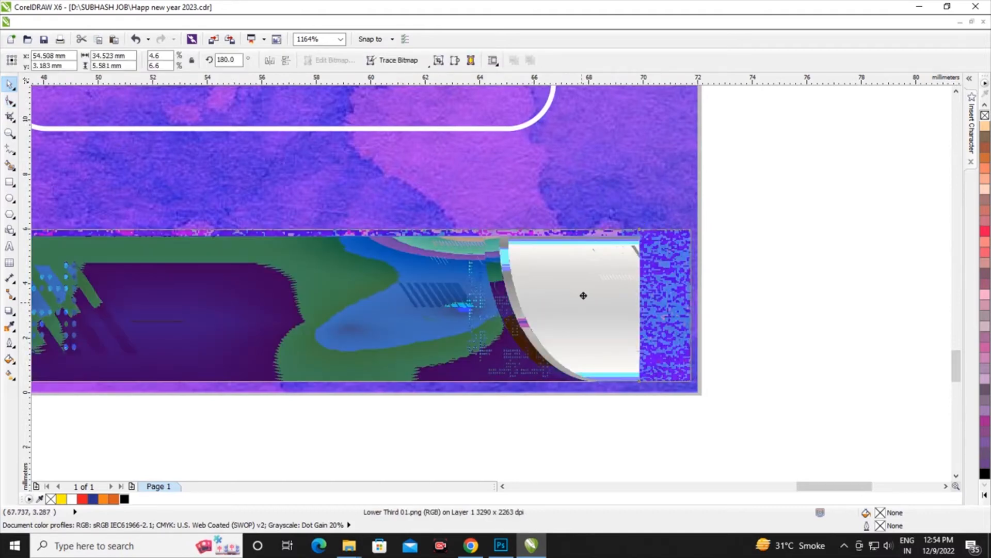
{"action": "scroll", "coordinate": [746, 283], "scroll_direction": "down", "scroll_amount": 2}
{"action": "scroll", "coordinate": [730, 284], "scroll_direction": "up", "scroll_amount": 3}
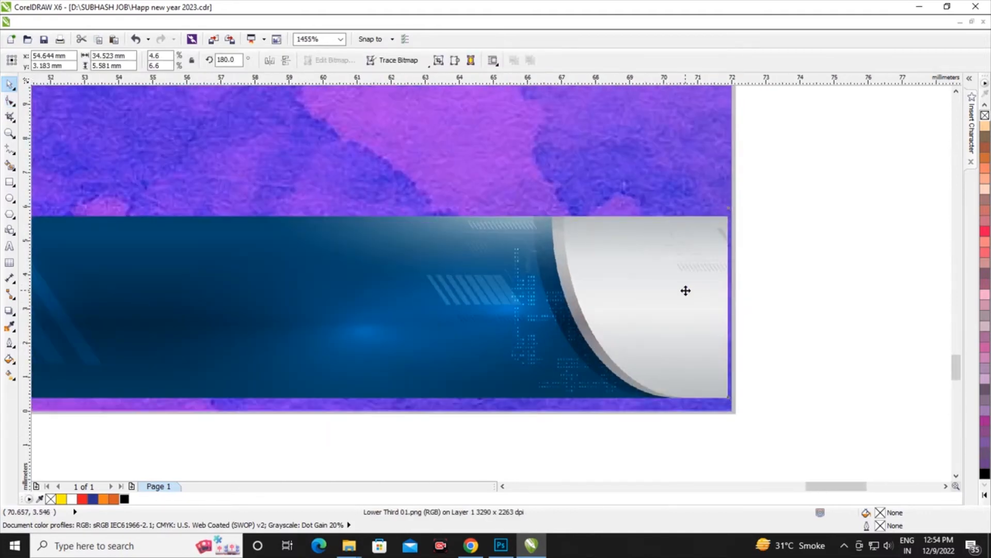
Copy the line शुभेच्छुक : सुभाष आर्ट्स from the orange poster onto the banner and scale it to about 19.4 mm wide
{"action": "scroll", "coordinate": [756, 281], "scroll_direction": "down", "scroll_amount": 9}
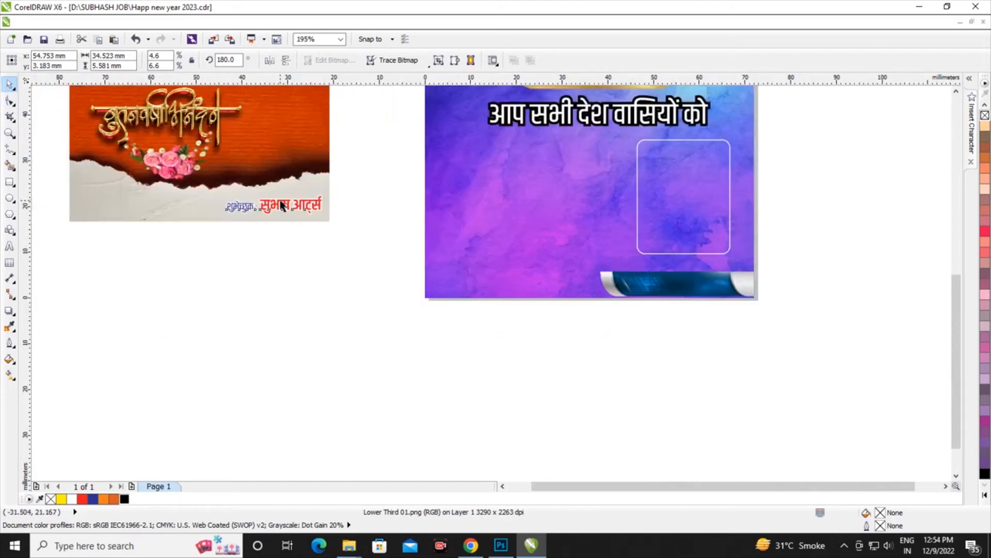
{"action": "left_click_drag", "start_coordinate": [280, 202], "coordinate": [677, 286]}
{"action": "scroll", "coordinate": [705, 282], "scroll_direction": "up", "scroll_amount": 7}
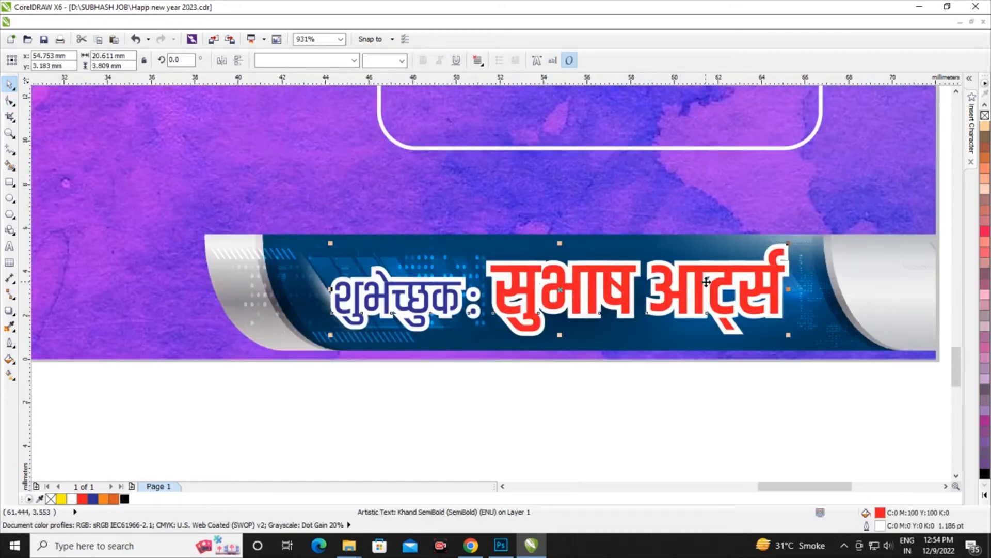
{"action": "left_click_drag", "start_coordinate": [788, 242], "coordinate": [762, 251]}
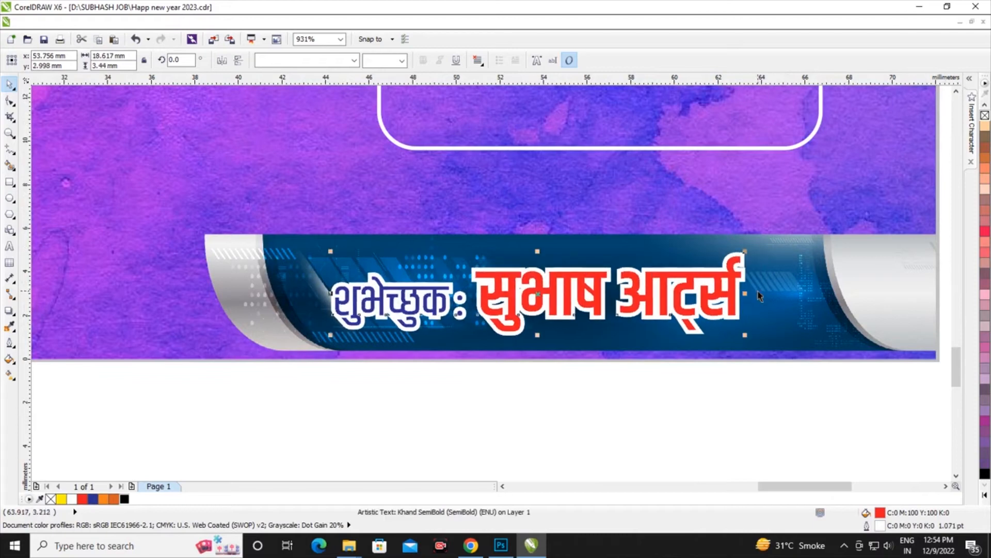
Give the banner text a white fill and a rich black outline, C100 M100 Y100 K100, and shift it slightly right and up
{"action": "left_click", "coordinate": [71, 498]}
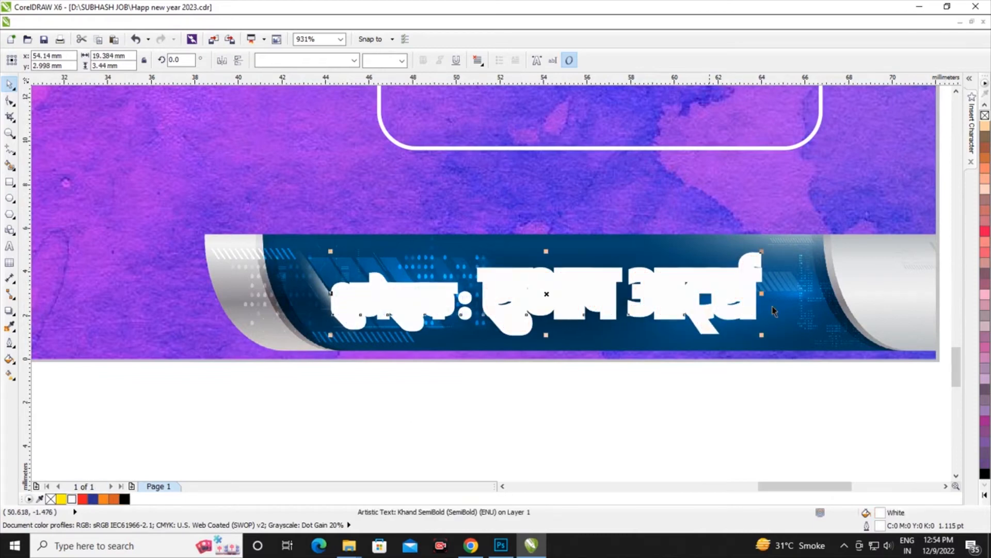
{"action": "right_click", "coordinate": [124, 499]}
{"action": "scroll", "coordinate": [534, 274], "scroll_direction": "down", "scroll_amount": 2}
{"action": "scroll", "coordinate": [534, 274], "scroll_direction": "up", "scroll_amount": 3}
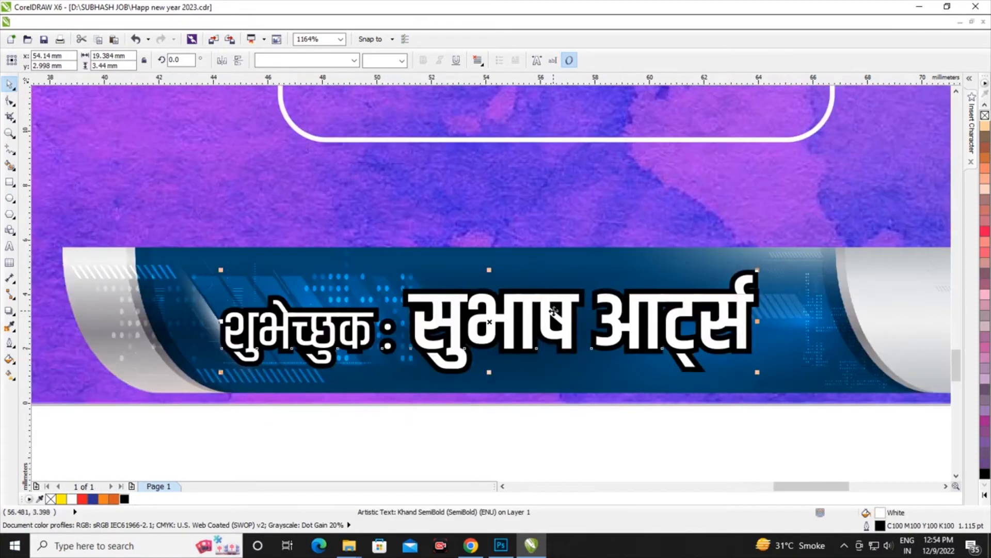
{"action": "left_click_drag", "start_coordinate": [521, 291], "coordinate": [546, 287]}
{"action": "scroll", "coordinate": [546, 287], "scroll_direction": "down", "scroll_amount": 2}
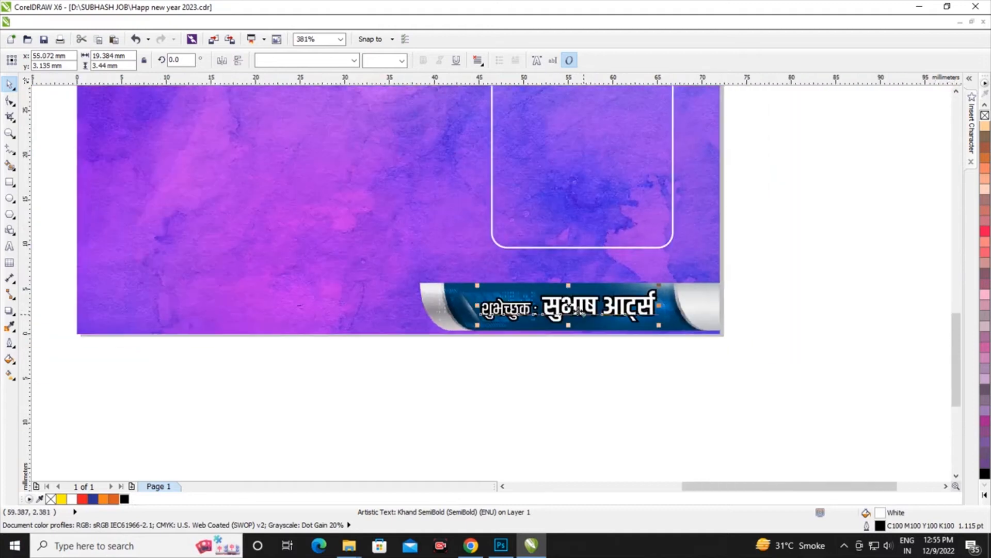
Enlarge the banner text to about 20.8 mm wide and fill it with yellow
{"action": "scroll", "coordinate": [380, 309], "scroll_direction": "up", "scroll_amount": 2}
{"action": "left_click_drag", "start_coordinate": [366, 240], "coordinate": [331, 234]}
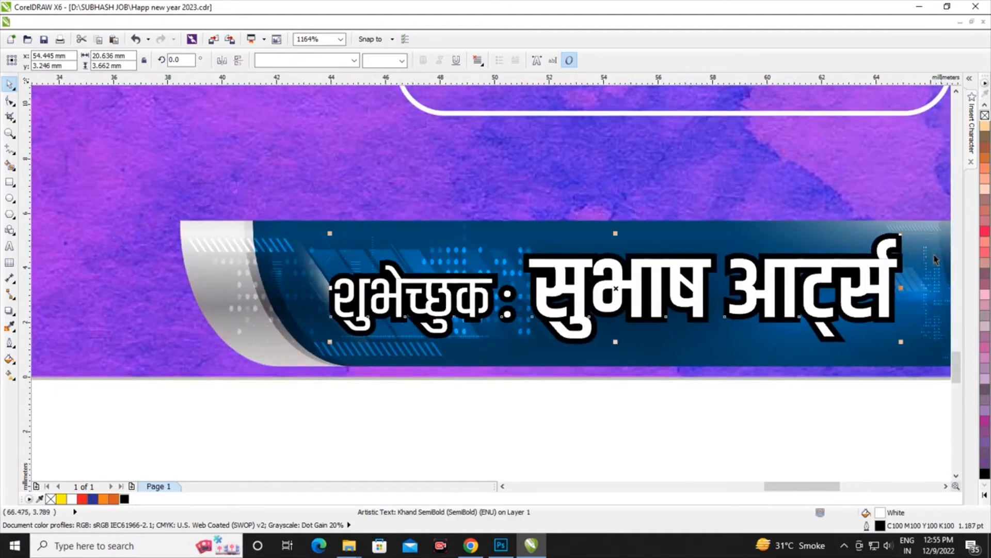
{"action": "left_click_drag", "start_coordinate": [899, 235], "coordinate": [905, 233]}
{"action": "left_click", "coordinate": [61, 498]}
{"action": "scroll", "coordinate": [648, 301], "scroll_direction": "down", "scroll_amount": 8}
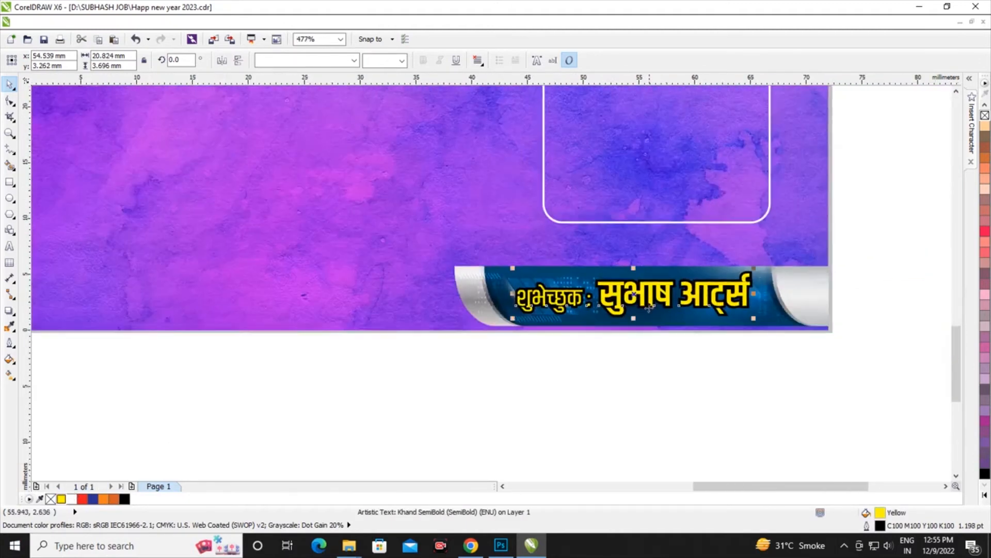
{"action": "scroll", "coordinate": [667, 273], "scroll_direction": "up", "scroll_amount": 3}
Select the banner together with its text and raise both slightly from the background's bottom edge
{"action": "left_click_drag", "start_coordinate": [829, 327], "coordinate": [435, 419]}
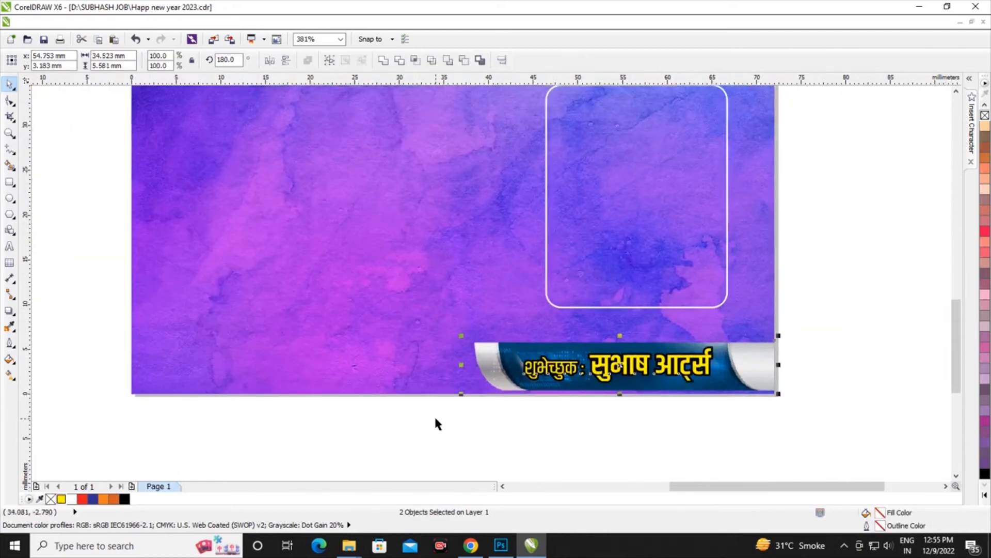
{"action": "key", "text": "Up"}
{"action": "key", "text": "Up"}
{"action": "key", "text": "Up"}
{"action": "key", "text": "Up"}
{"action": "key", "text": "Up"}
{"action": "key", "text": "Up"}
{"action": "key", "text": "Up"}
{"action": "key", "text": "Up"}
Move the white rounded rectangle straight down to sit just above the banner
{"action": "scroll", "coordinate": [448, 434], "scroll_direction": "down", "scroll_amount": 2}
{"action": "left_click", "coordinate": [496, 358]}
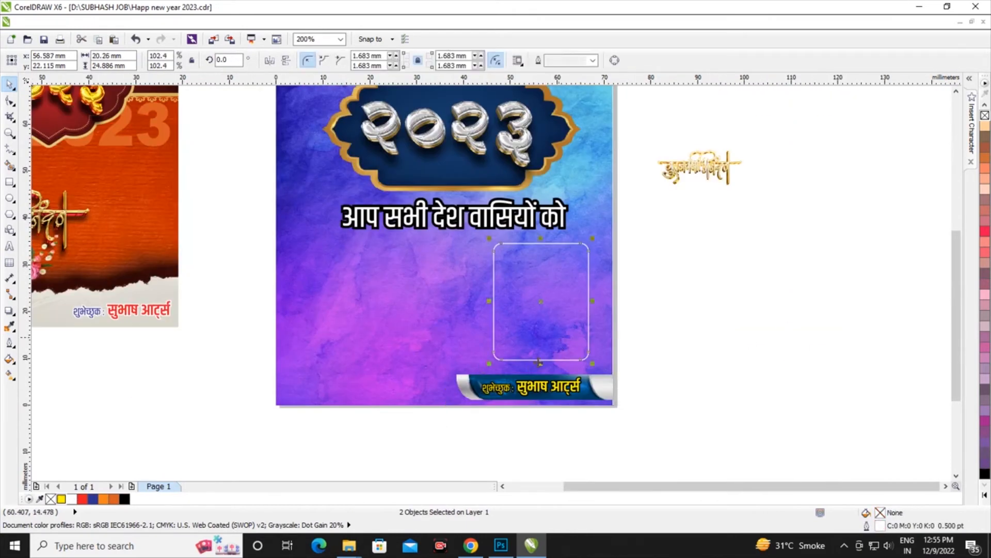
{"action": "scroll", "coordinate": [530, 371], "scroll_direction": "up", "scroll_amount": 3}
{"action": "left_click_drag", "start_coordinate": [576, 314], "coordinate": [580, 350]}
Move the golden greeting lettering onto the background beside the rounded rectangle and enlarge it to about 40.2 by 17.6 mm
{"action": "scroll", "coordinate": [580, 350], "scroll_direction": "down", "scroll_amount": 3}
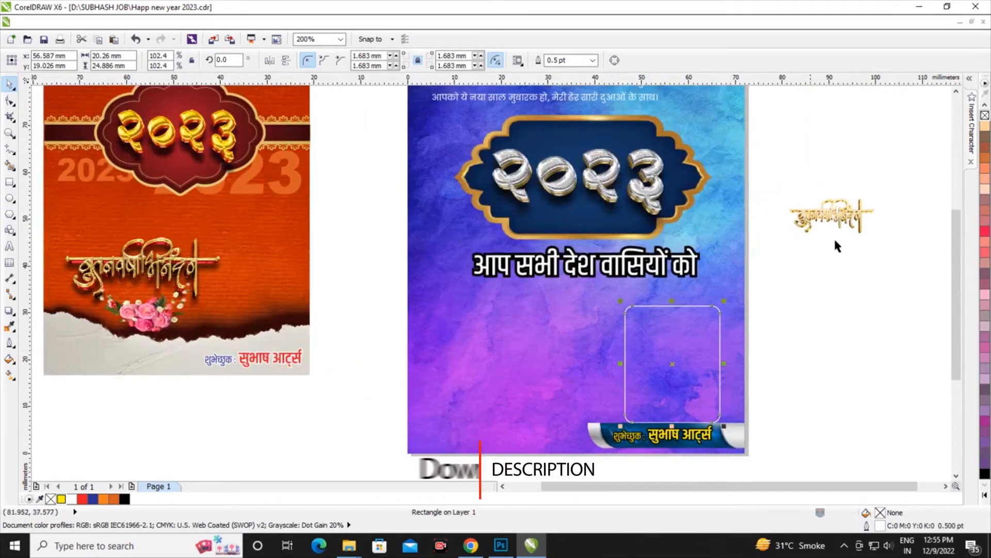
{"action": "left_click_drag", "start_coordinate": [832, 225], "coordinate": [519, 335]}
{"action": "scroll", "coordinate": [518, 339], "scroll_direction": "up", "scroll_amount": 2}
{"action": "scroll", "coordinate": [588, 347], "scroll_direction": "down", "scroll_amount": 1}
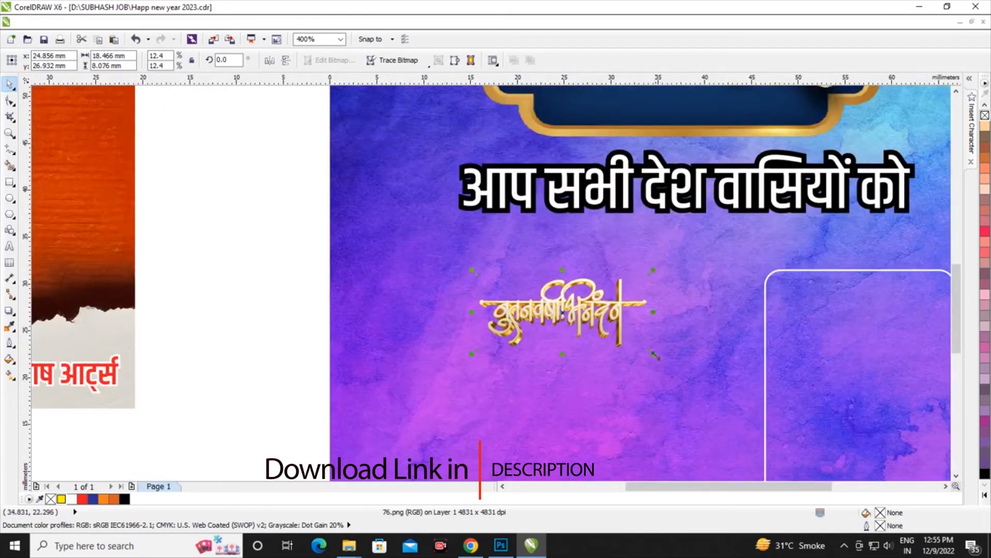
{"action": "left_click_drag", "start_coordinate": [655, 356], "coordinate": [742, 409]}
{"action": "scroll", "coordinate": [479, 315], "scroll_direction": "down", "scroll_amount": 1}
{"action": "scroll", "coordinate": [488, 336], "scroll_direction": "up", "scroll_amount": 1}
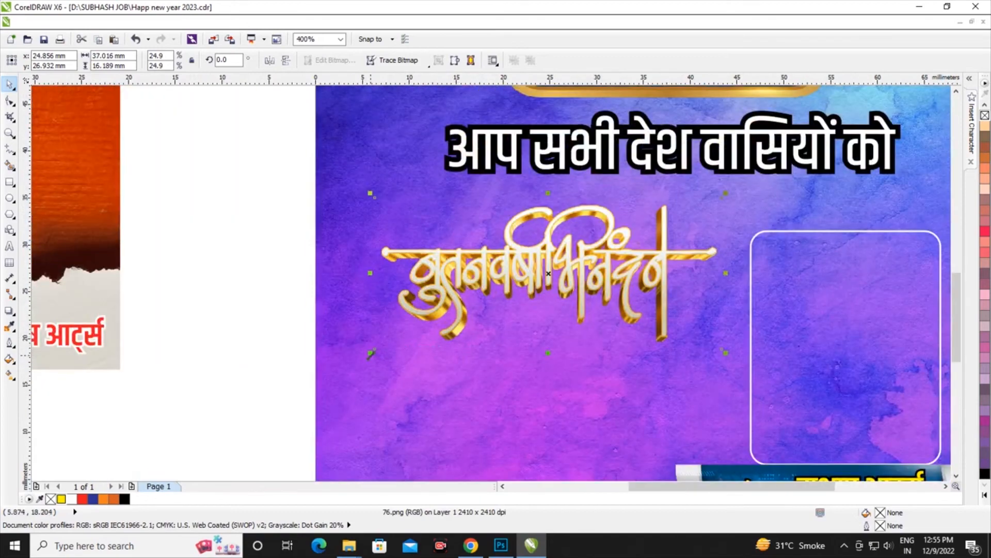
{"action": "left_click_drag", "start_coordinate": [370, 353], "coordinate": [346, 363]}
{"action": "left_click_drag", "start_coordinate": [726, 362], "coordinate": [731, 365]}
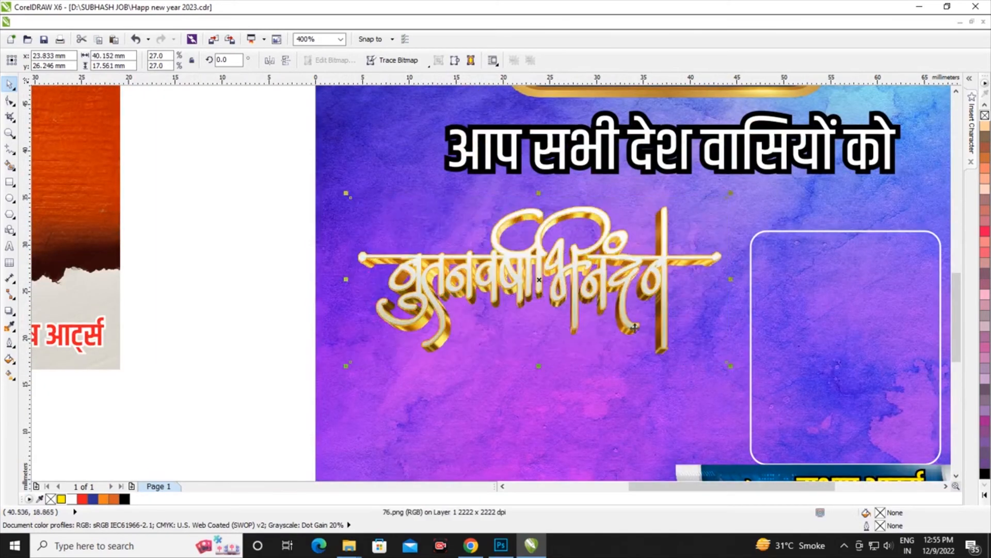
Add a drop shadow cast straight down from the golden greeting lettering and set its opacity to 85
{"action": "scroll", "coordinate": [567, 359], "scroll_direction": "down", "scroll_amount": 2}
{"action": "scroll", "coordinate": [566, 359], "scroll_direction": "up", "scroll_amount": 2}
{"action": "left_click", "coordinate": [9, 310]}
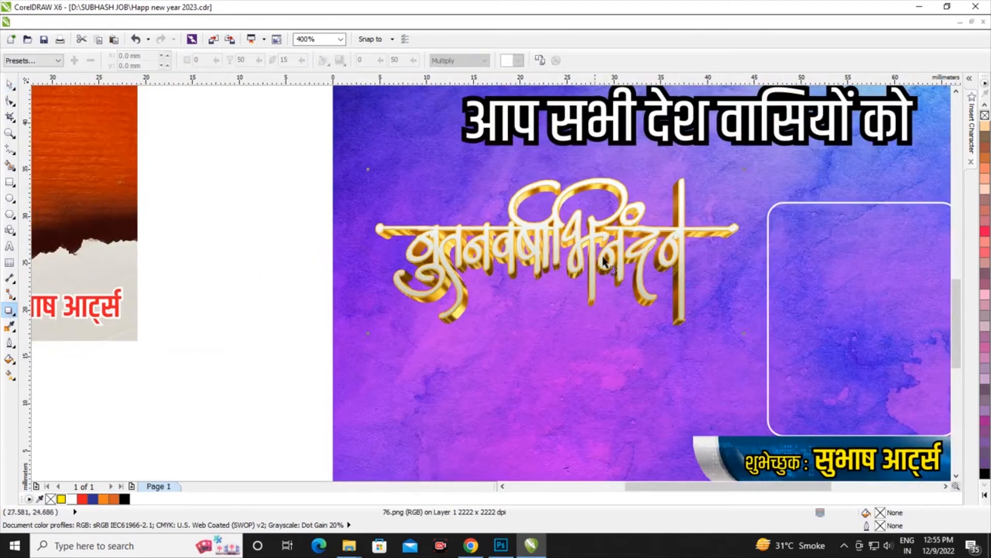
{"action": "left_click_drag", "start_coordinate": [555, 252], "coordinate": [555, 361]}
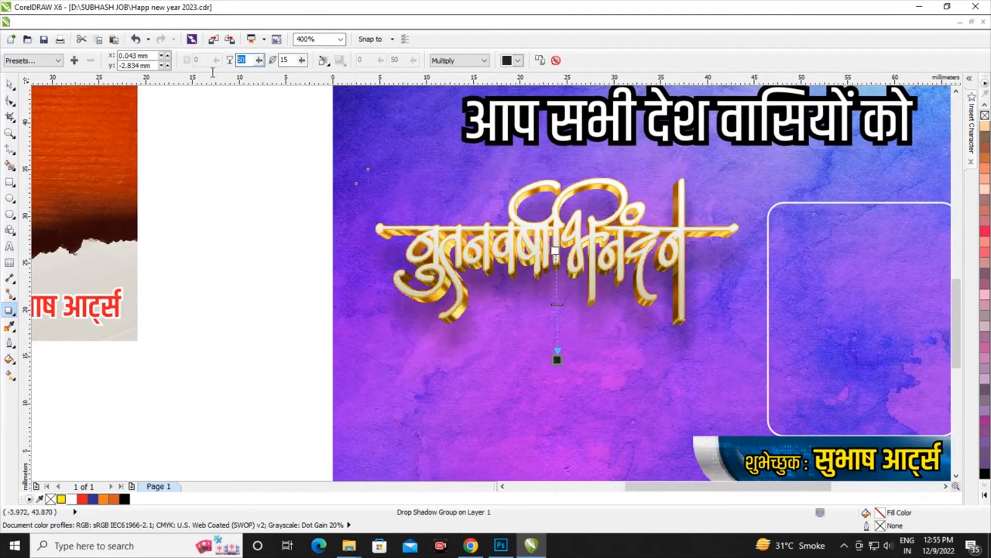
{"action": "key", "text": "Return"}
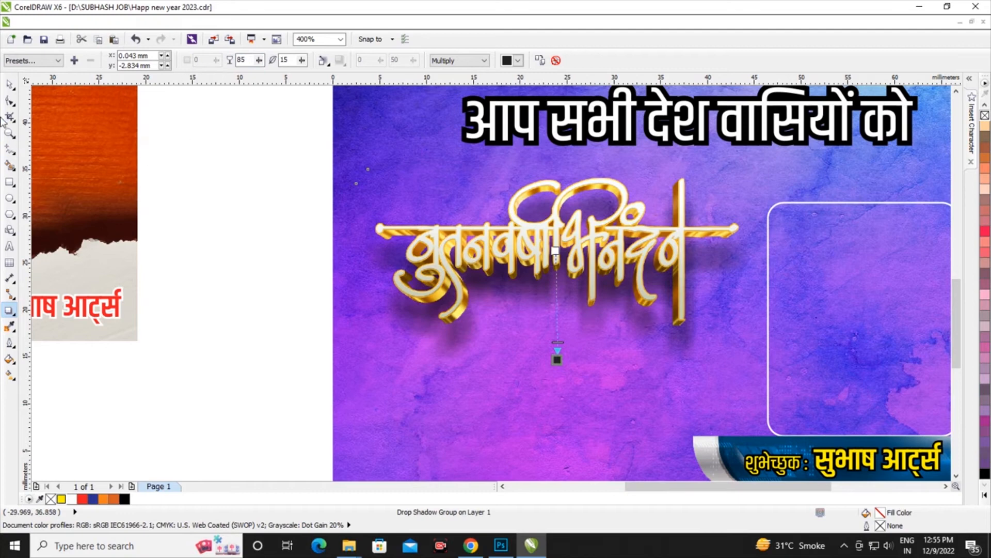
{"action": "left_click", "coordinate": [10, 85]}
Move the shadowed golden lettering lower beside the rounded rectangle and enlarge it slightly to about 40.8 by 17.9 mm
{"action": "scroll", "coordinate": [561, 280], "scroll_direction": "down", "scroll_amount": 4}
{"action": "scroll", "coordinate": [558, 279], "scroll_direction": "up", "scroll_amount": 2}
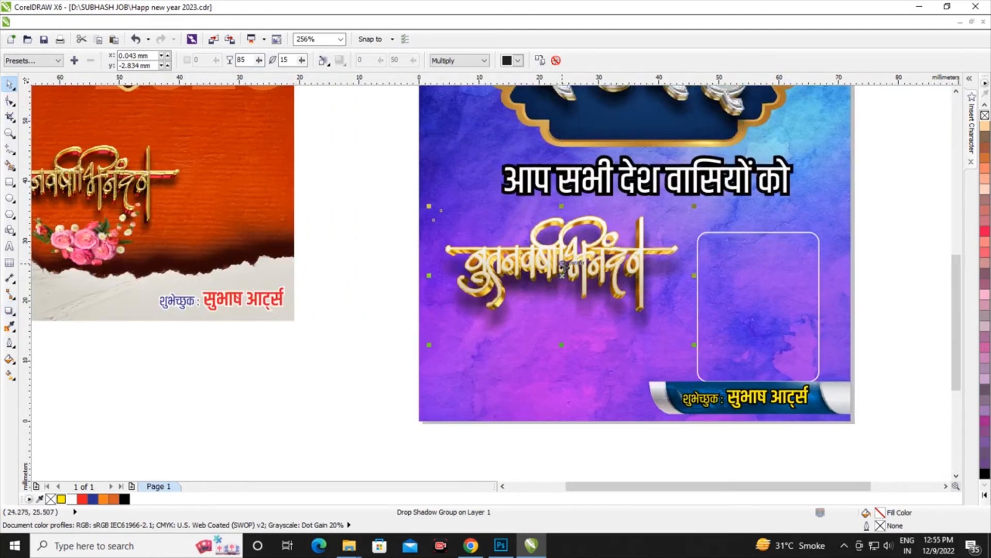
{"action": "left_click_drag", "start_coordinate": [562, 271], "coordinate": [561, 311]}
{"action": "scroll", "coordinate": [576, 308], "scroll_direction": "down", "scroll_amount": 1}
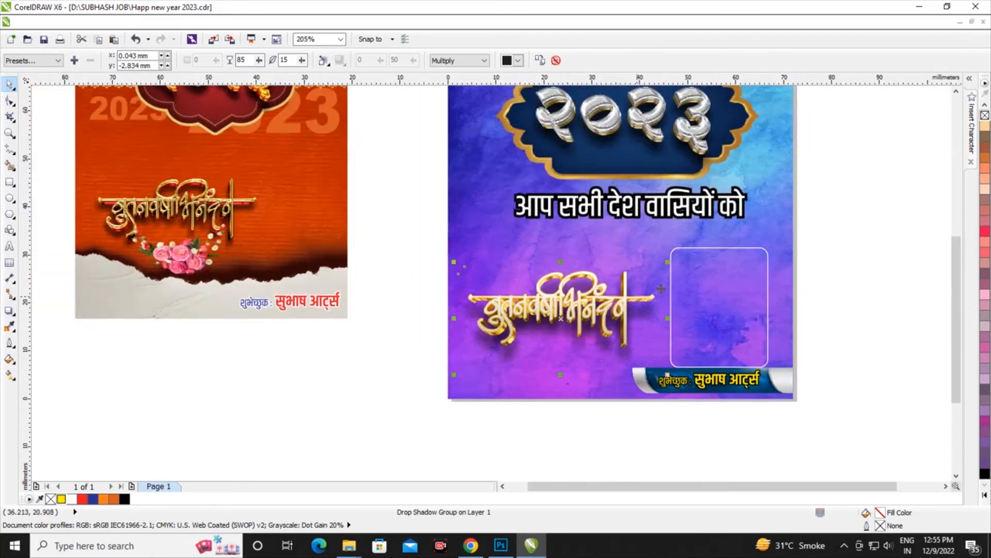
{"action": "scroll", "coordinate": [669, 268], "scroll_direction": "up", "scroll_amount": 3}
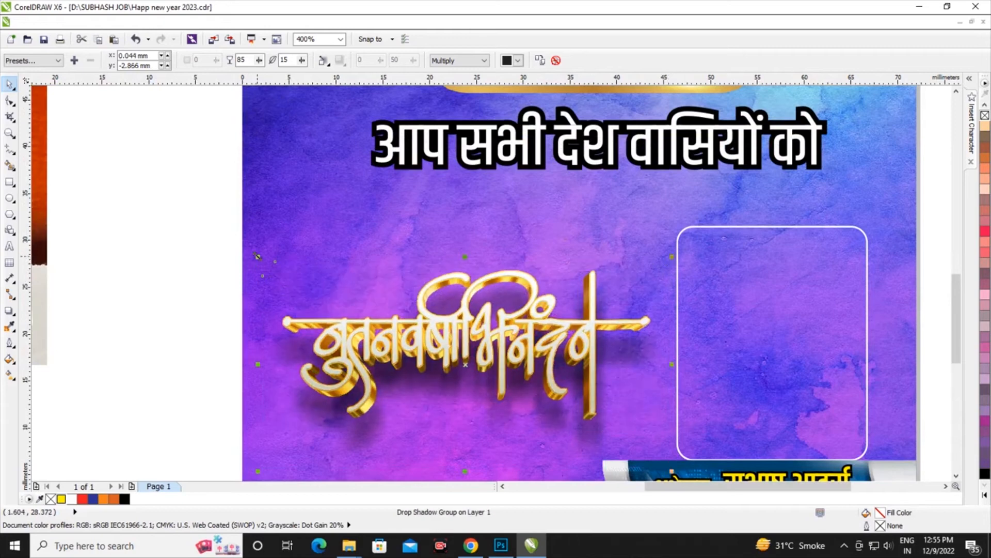
{"action": "scroll", "coordinate": [516, 258], "scroll_direction": "down", "scroll_amount": 4}
{"action": "scroll", "coordinate": [537, 233], "scroll_direction": "up", "scroll_amount": 3}
Break the outlined Hindi text before its last word को, centre-align the two lines and shift the text above the golden lettering
{"action": "left_click", "coordinate": [536, 238]}
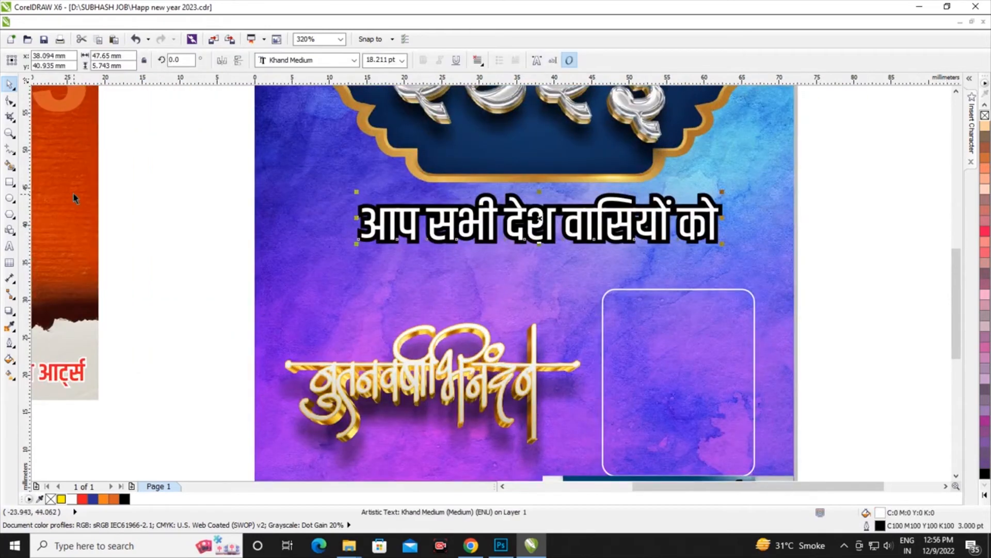
{"action": "left_click", "coordinate": [10, 246]}
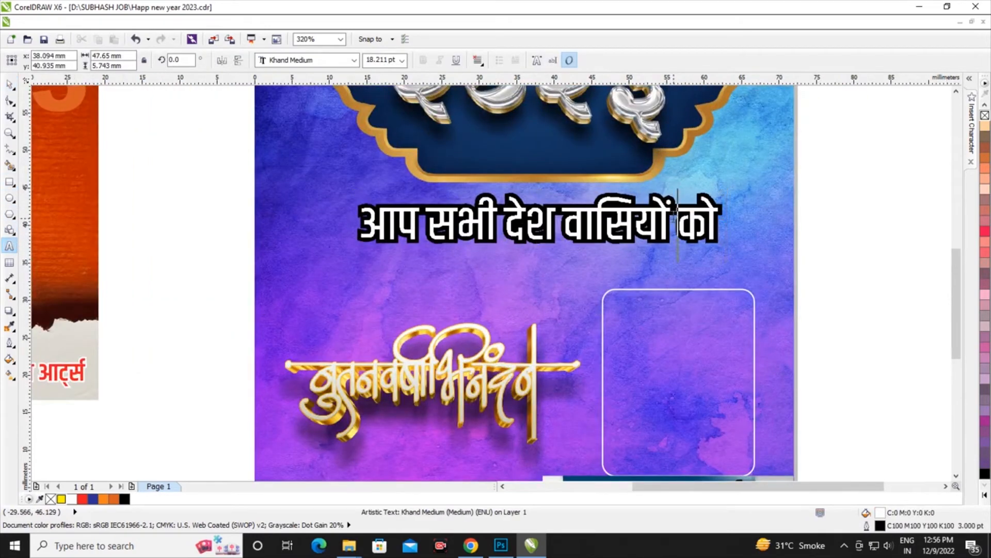
{"action": "left_click", "coordinate": [663, 243]}
{"action": "key", "text": "Return"}
{"action": "left_click", "coordinate": [9, 83]}
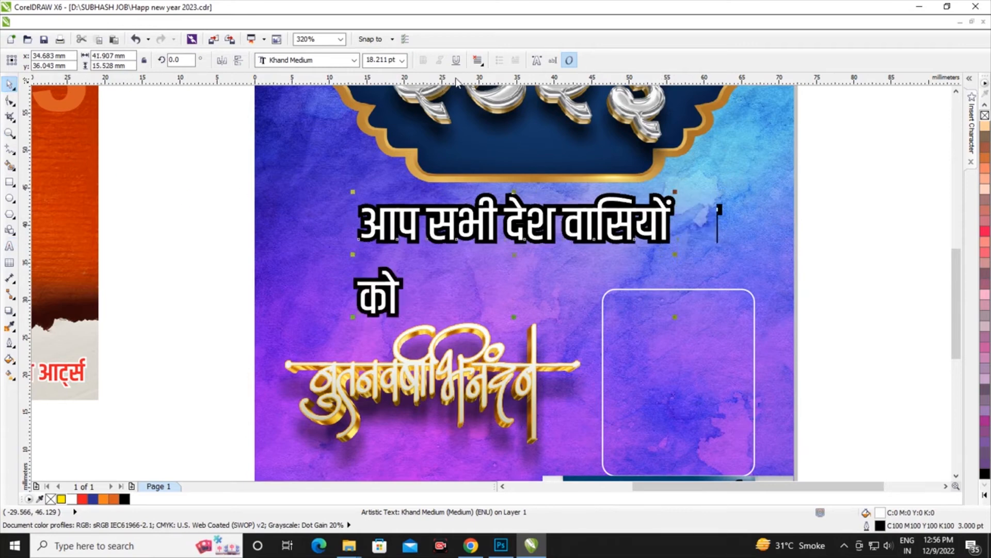
{"action": "left_click", "coordinate": [478, 59]}
{"action": "left_click", "coordinate": [493, 101]}
{"action": "left_click_drag", "start_coordinate": [518, 239], "coordinate": [472, 240]}
Tighten the spacing between the two Hindi lines and shrink the text to about 36.1 by 11.6 mm just above the golden lettering
{"action": "left_click", "coordinate": [10, 100]}
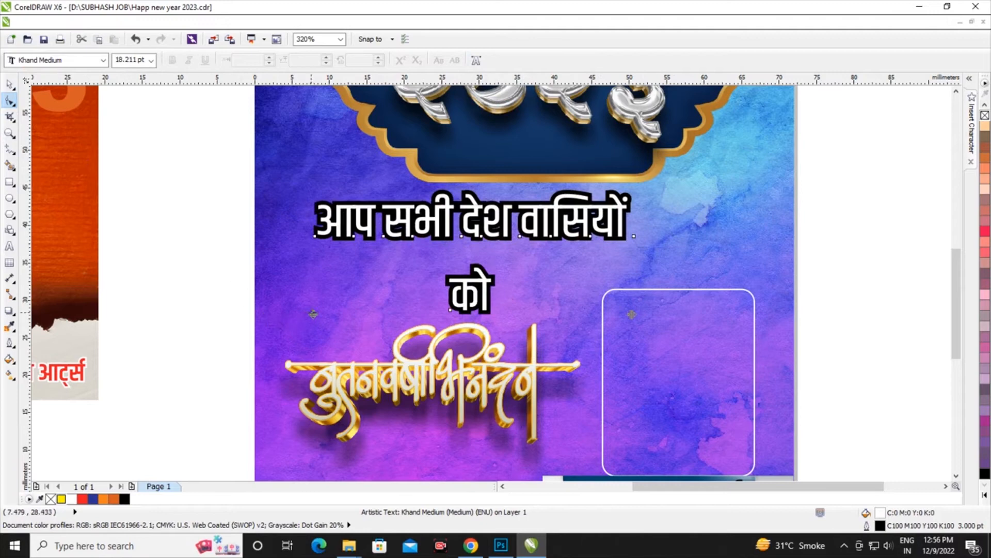
{"action": "left_click_drag", "start_coordinate": [313, 314], "coordinate": [313, 298]}
{"action": "left_click", "coordinate": [11, 86]}
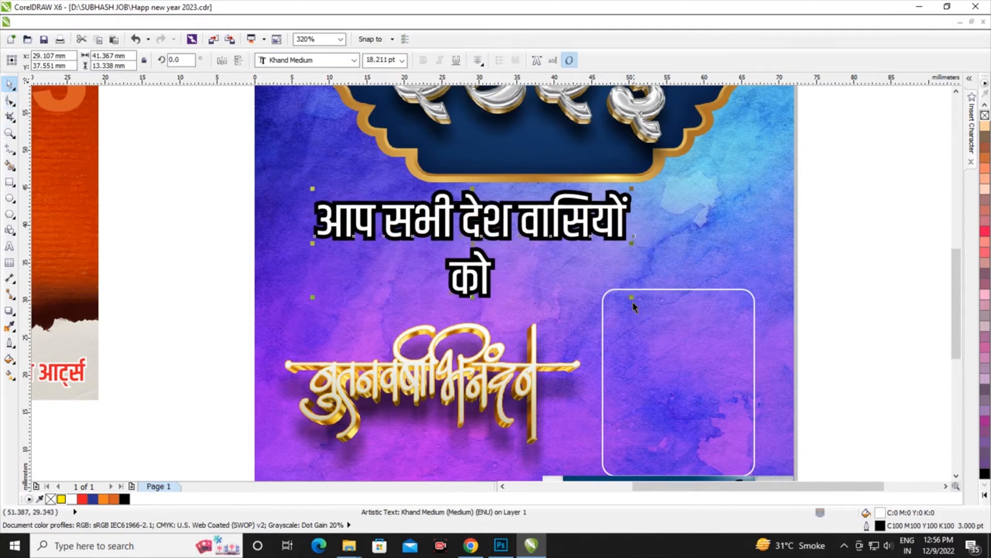
{"action": "left_click_drag", "start_coordinate": [634, 301], "coordinate": [612, 293]}
{"action": "left_click_drag", "start_coordinate": [515, 241], "coordinate": [502, 258]}
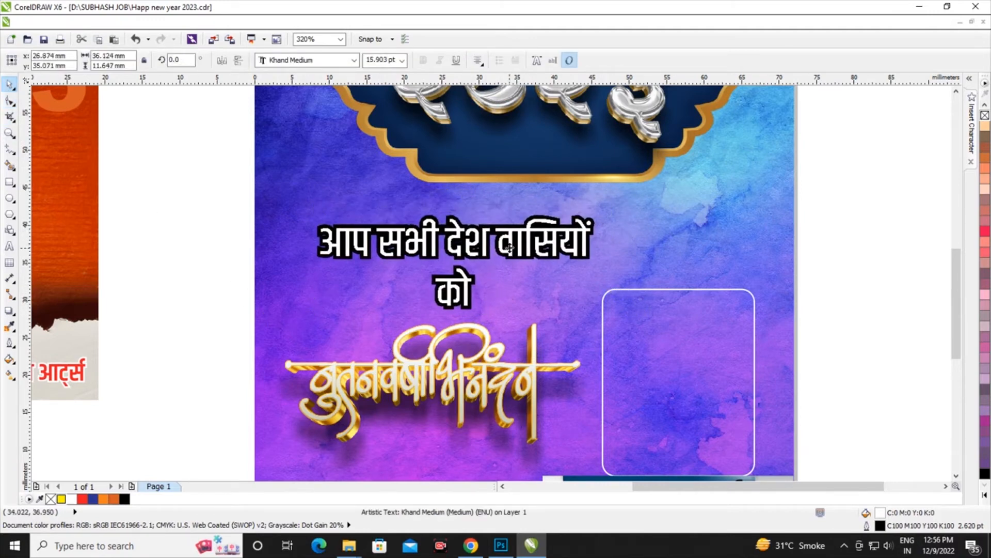
{"action": "scroll", "coordinate": [516, 290], "scroll_direction": "down", "scroll_amount": 4}
{"action": "scroll", "coordinate": [518, 290], "scroll_direction": "up", "scroll_amount": 1}
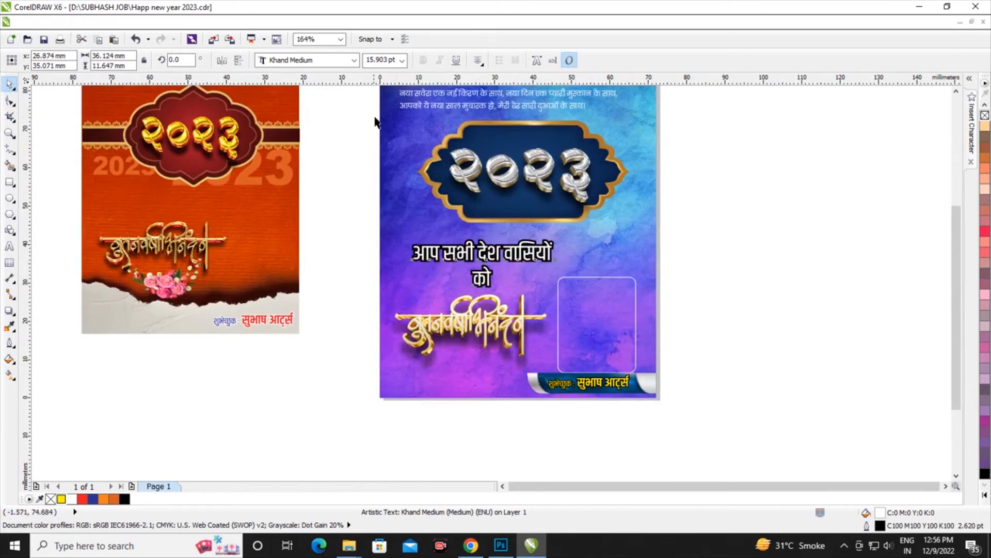
Enlarge the framed silver २०२३ group to about 59.4 by 28.6 mm and deselect it
{"action": "scroll", "coordinate": [673, 261], "scroll_direction": "up", "scroll_amount": 2}
{"action": "left_click_drag", "start_coordinate": [667, 241], "coordinate": [671, 264]}
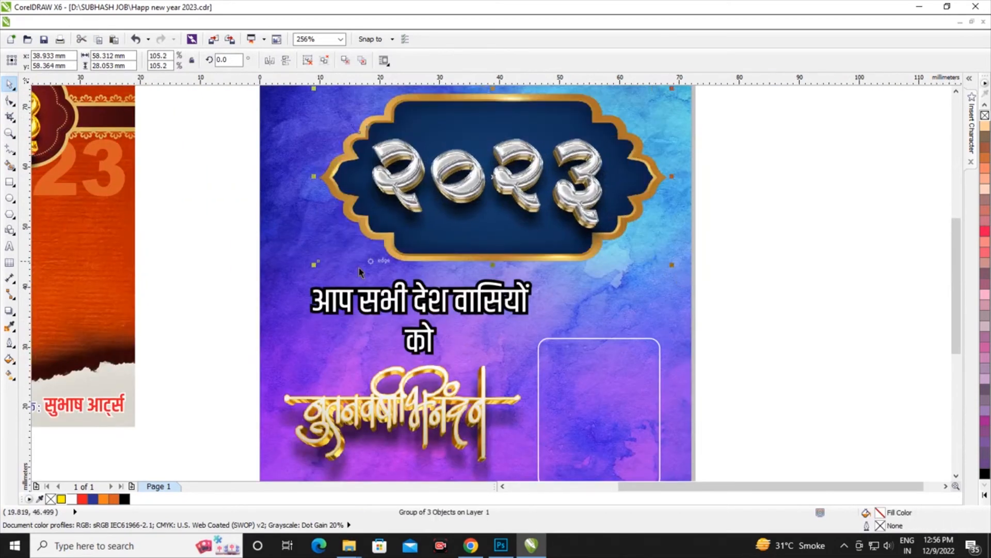
{"action": "left_click_drag", "start_coordinate": [314, 265], "coordinate": [307, 269]}
{"action": "scroll", "coordinate": [442, 274], "scroll_direction": "down", "scroll_amount": 3}
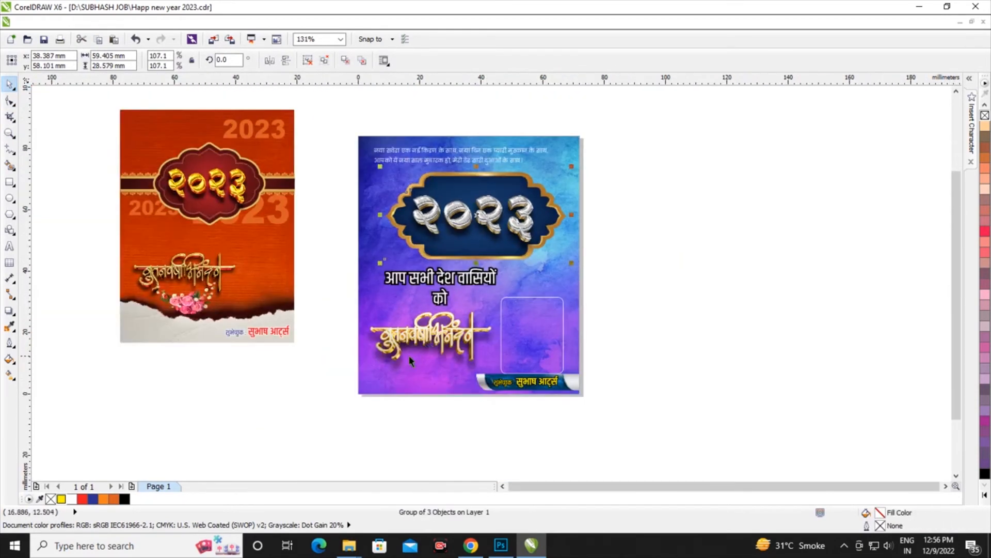
{"action": "scroll", "coordinate": [409, 356], "scroll_direction": "up", "scroll_amount": 2}
{"action": "scroll", "coordinate": [480, 283], "scroll_direction": "down", "scroll_amount": 1}
{"action": "scroll", "coordinate": [376, 386], "scroll_direction": "up", "scroll_amount": 1}
{"action": "left_click", "coordinate": [265, 126]}
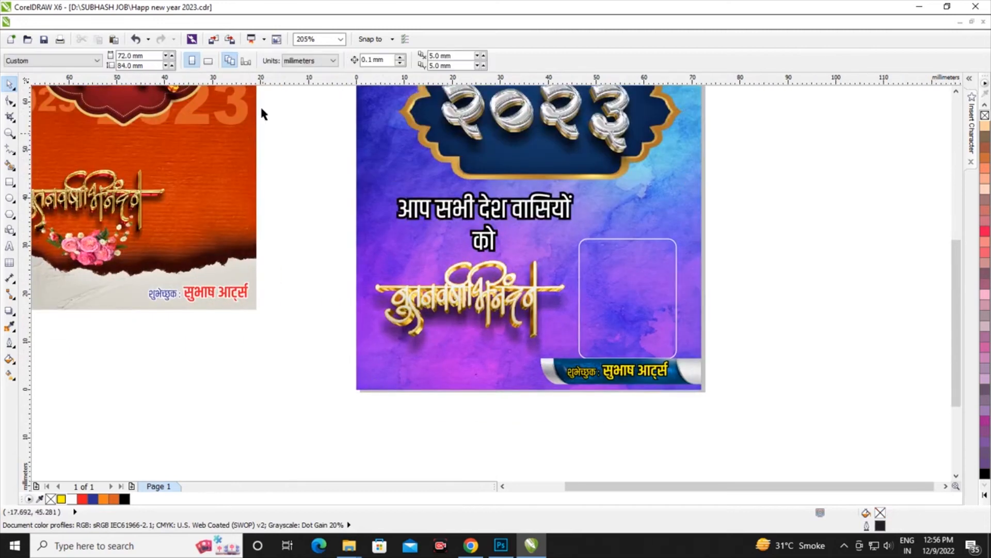
Import the pink tulip image 72b7ce4f343da40ffec9142fdd5711c7 from the Flowers folder on drive D and place it near the background's left edge
{"action": "left_click", "coordinate": [213, 40]}
{"action": "key", "text": "alt+Up"}
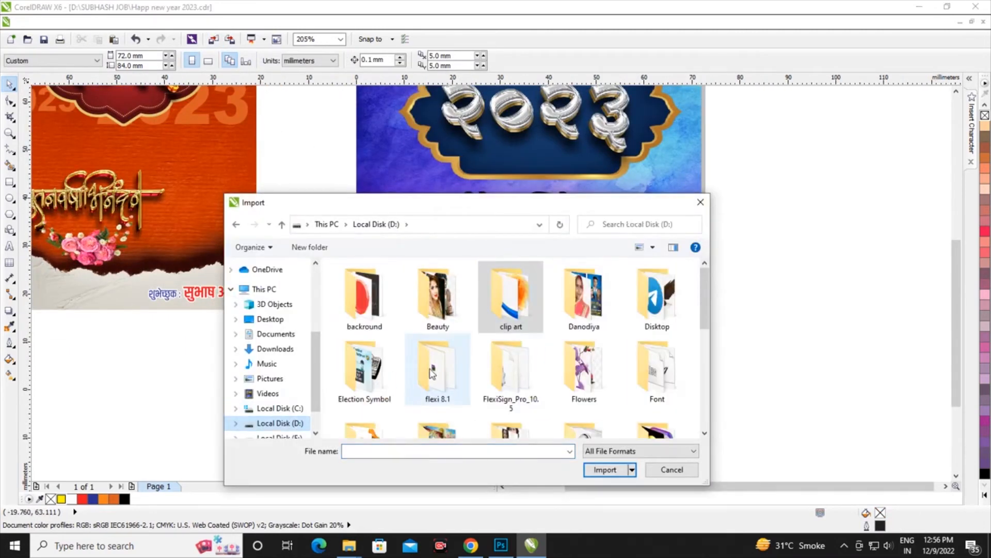
{"action": "scroll", "coordinate": [505, 324], "scroll_direction": "down", "scroll_amount": 1}
{"action": "double_click", "coordinate": [584, 317]}
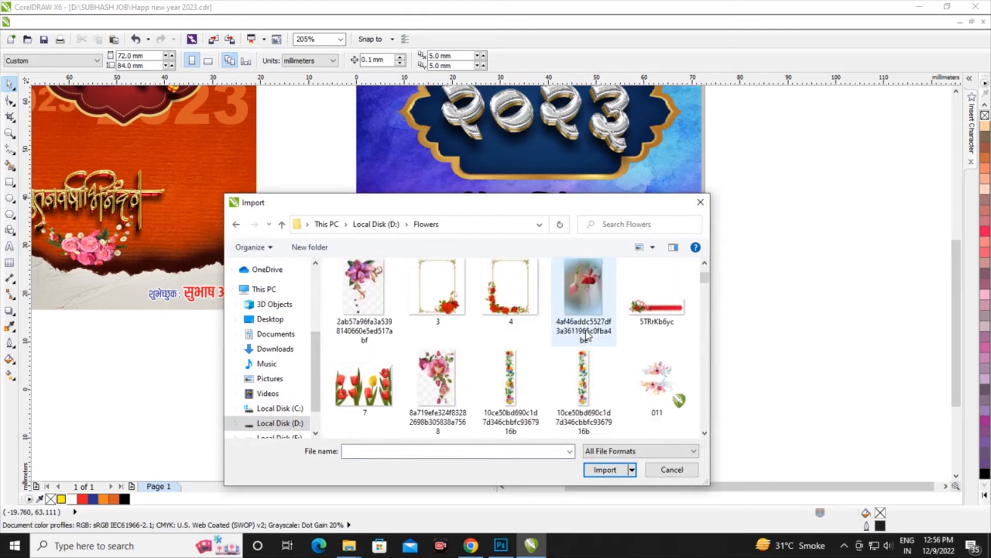
{"action": "scroll", "coordinate": [586, 336], "scroll_direction": "down", "scroll_amount": 2}
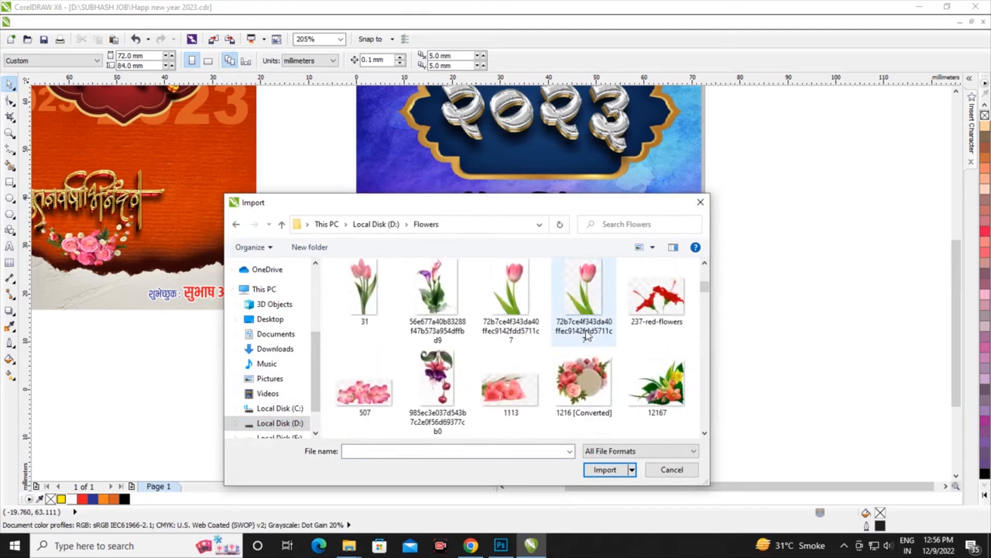
{"action": "left_click", "coordinate": [582, 298]}
{"action": "left_click", "coordinate": [622, 507]}
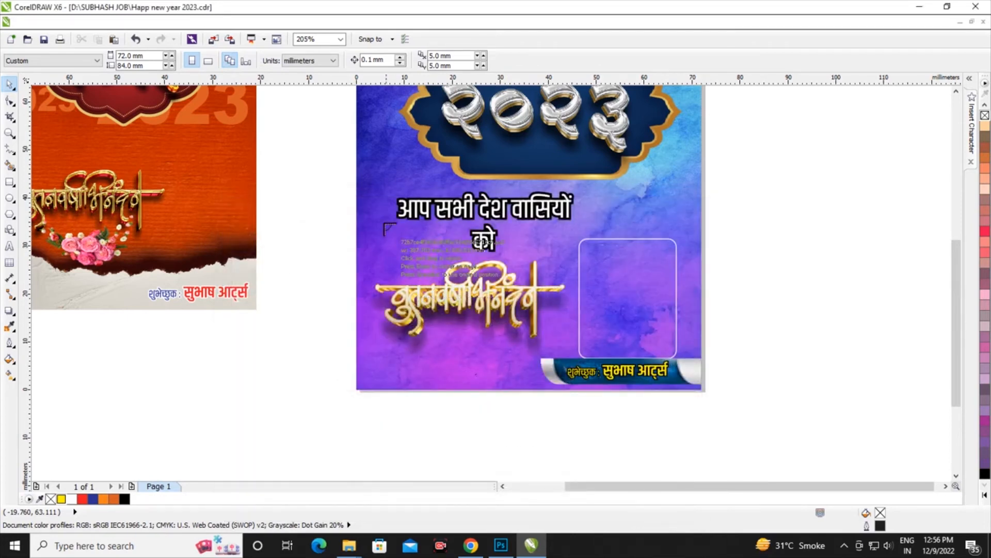
{"action": "left_click", "coordinate": [364, 187]}
Enlarge the tulip to about 15.2 by 25.8 mm and position it beside the Hindi text, overhanging the background's left edge
{"action": "scroll", "coordinate": [349, 280], "scroll_direction": "up", "scroll_amount": 2}
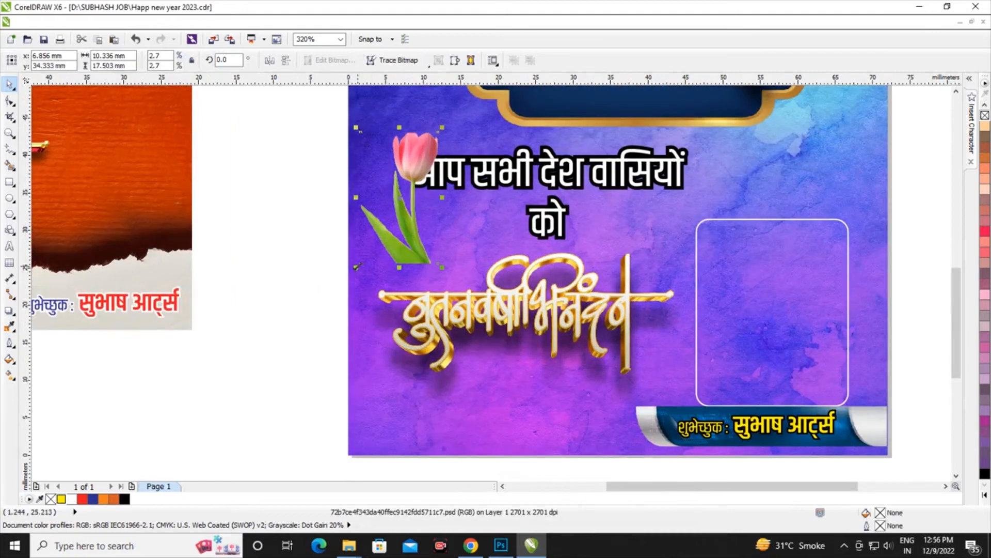
{"action": "left_click_drag", "start_coordinate": [356, 266], "coordinate": [309, 345]}
{"action": "scroll", "coordinate": [390, 304], "scroll_direction": "down", "scroll_amount": 1}
{"action": "left_click_drag", "start_coordinate": [432, 162], "coordinate": [425, 175]}
{"action": "scroll", "coordinate": [413, 207], "scroll_direction": "down", "scroll_amount": 2}
{"action": "scroll", "coordinate": [413, 209], "scroll_direction": "up", "scroll_amount": 1}
{"action": "left_click_drag", "start_coordinate": [381, 297], "coordinate": [383, 230]}
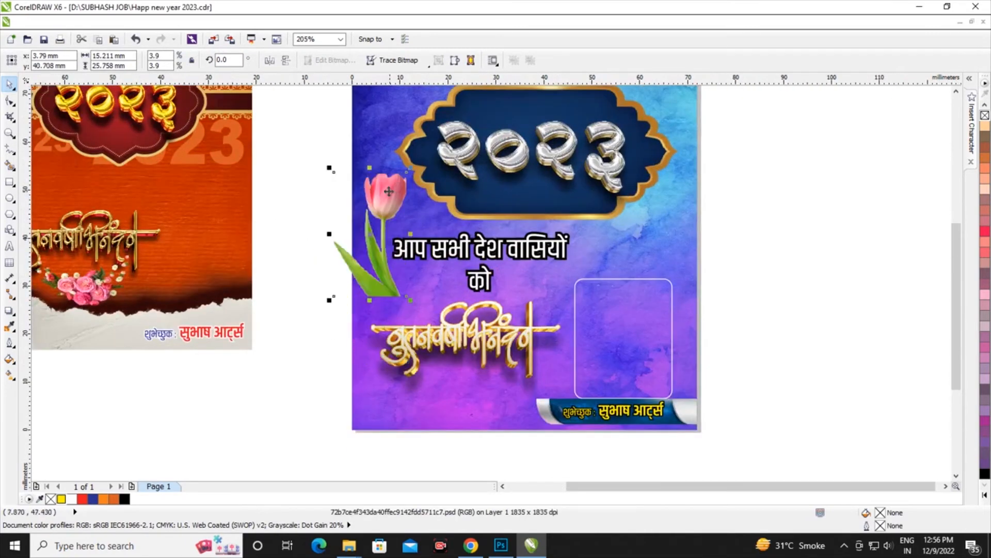
Reshape the tulip image's outline to crop the part overhanging the background's left edge
{"action": "scroll", "coordinate": [315, 220], "scroll_direction": "up", "scroll_amount": 3}
{"action": "left_click", "coordinate": [11, 100]}
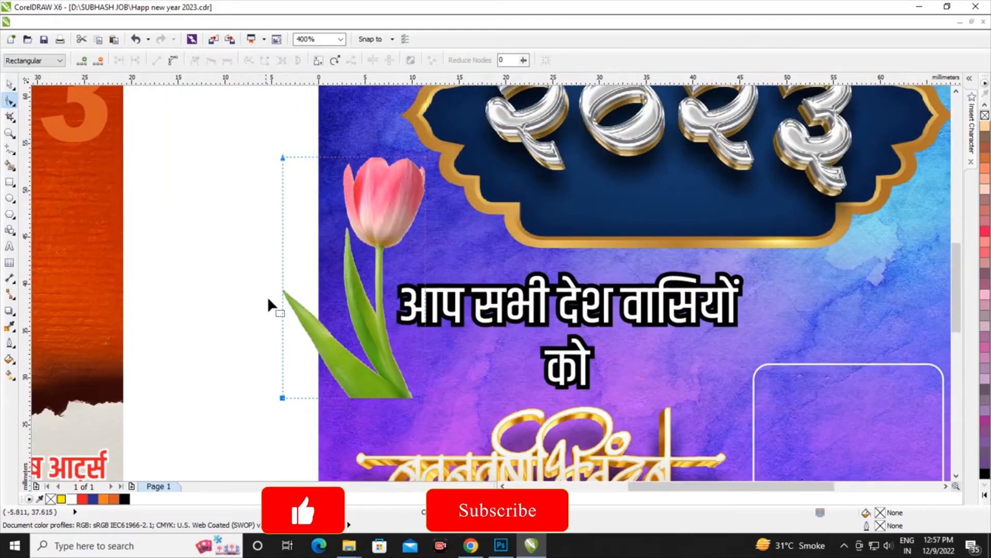
{"action": "left_click_drag", "start_coordinate": [283, 268], "coordinate": [320, 274]}
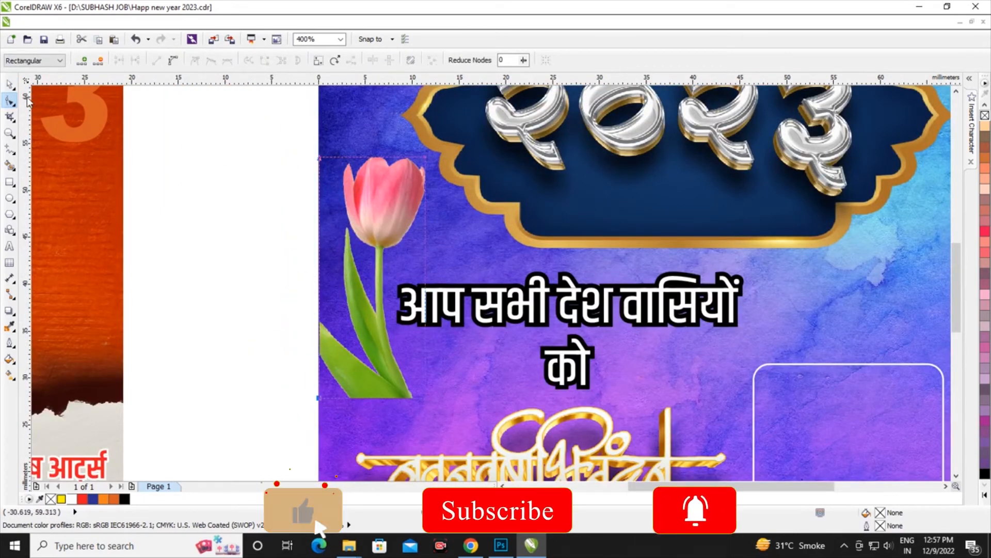
{"action": "left_click", "coordinate": [9, 83]}
{"action": "scroll", "coordinate": [161, 223], "scroll_direction": "down", "scroll_amount": 3}
{"action": "scroll", "coordinate": [160, 223], "scroll_direction": "up", "scroll_amount": 3}
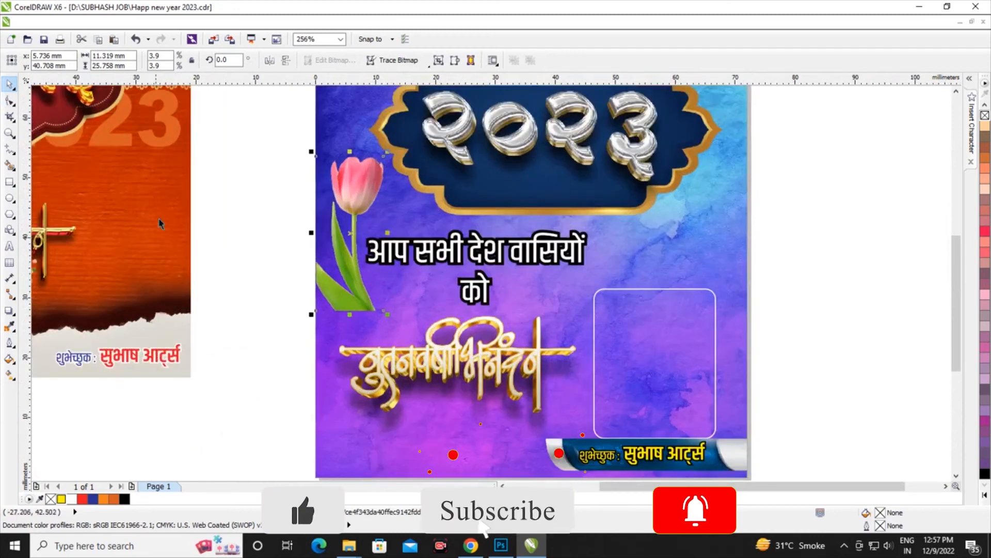
Apply a linear transparency to the tulip that fades its stem and leaves out towards the bottom
{"action": "left_click", "coordinate": [11, 310]}
{"action": "left_click", "coordinate": [41, 394]}
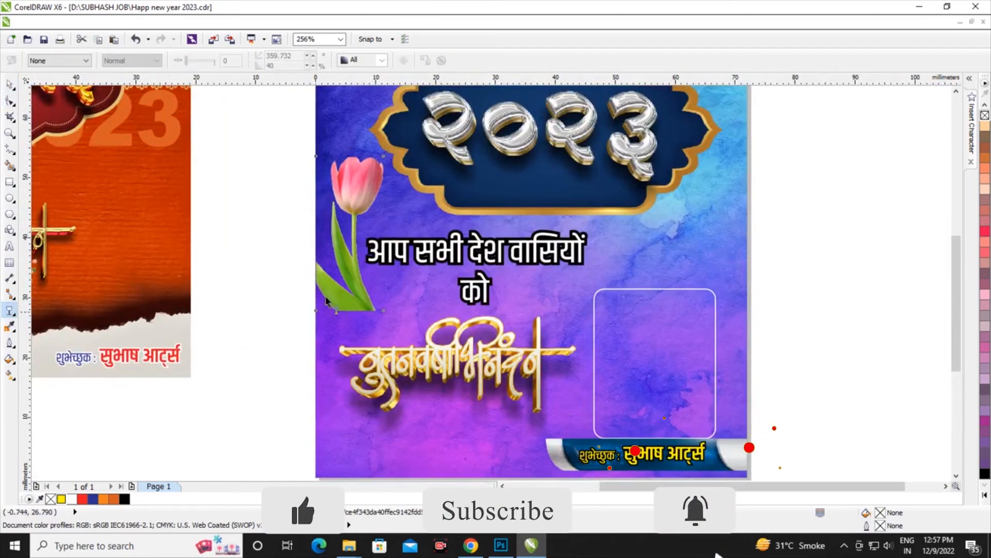
{"action": "left_click_drag", "start_coordinate": [347, 240], "coordinate": [360, 301]}
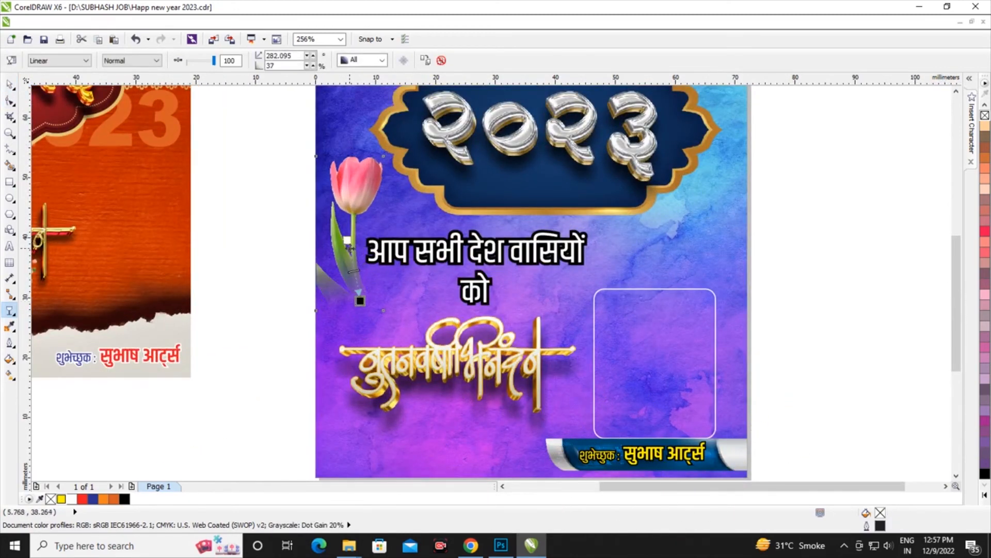
{"action": "left_click", "coordinate": [11, 86]}
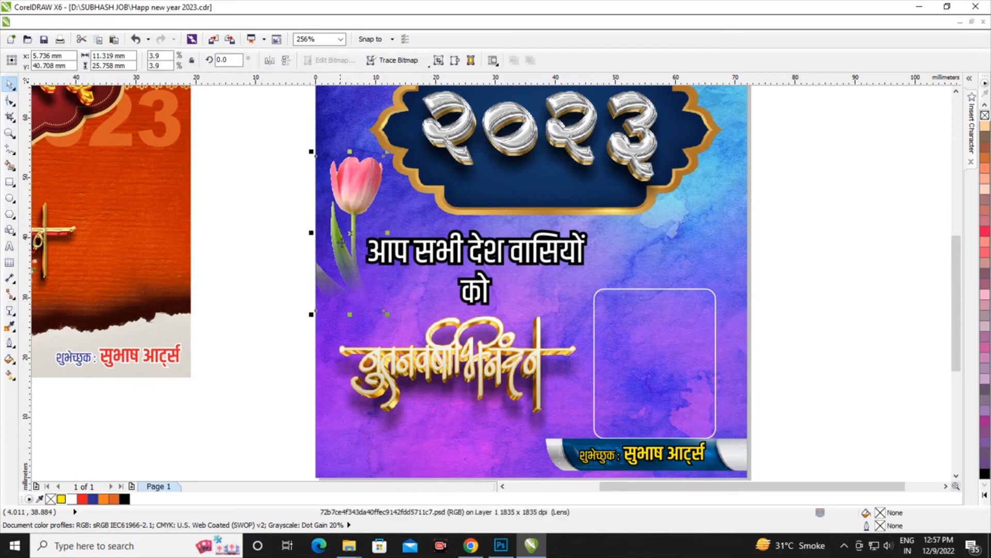
Duplicate the faded tulip below, shrink the copy to about 8.4 by 19.2 mm and raise it over the first tulip's stem
{"action": "left_click_drag", "start_coordinate": [367, 237], "coordinate": [371, 341]}
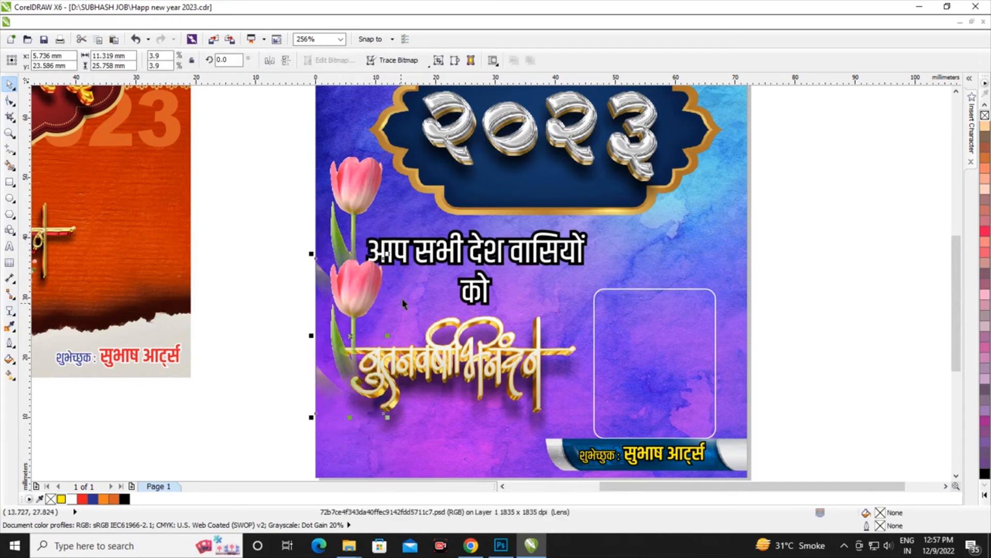
{"action": "left_click_drag", "start_coordinate": [390, 256], "coordinate": [370, 294]}
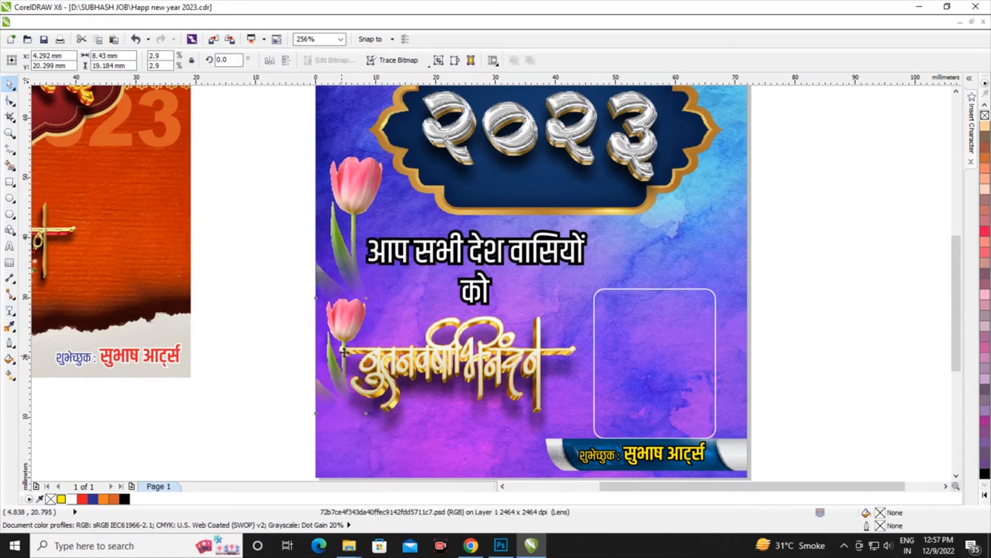
{"action": "left_click_drag", "start_coordinate": [344, 351], "coordinate": [341, 294]}
{"action": "scroll", "coordinate": [330, 318], "scroll_direction": "down", "scroll_amount": 2}
{"action": "scroll", "coordinate": [331, 318], "scroll_direction": "up", "scroll_amount": 1}
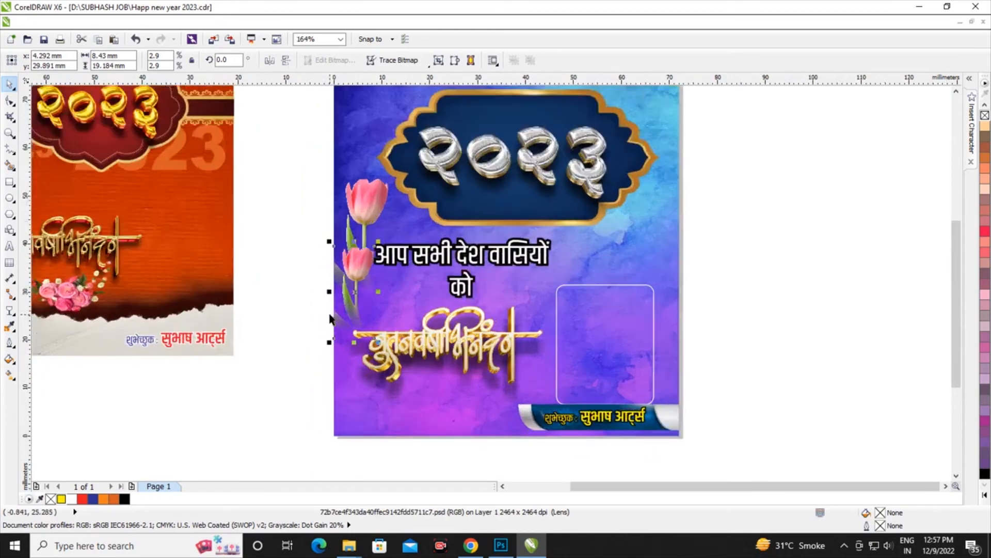
Nudge the two-line Hindi text about 3.3 mm to the right, clear of the tulips
{"action": "scroll", "coordinate": [330, 319], "scroll_direction": "up", "scroll_amount": 2}
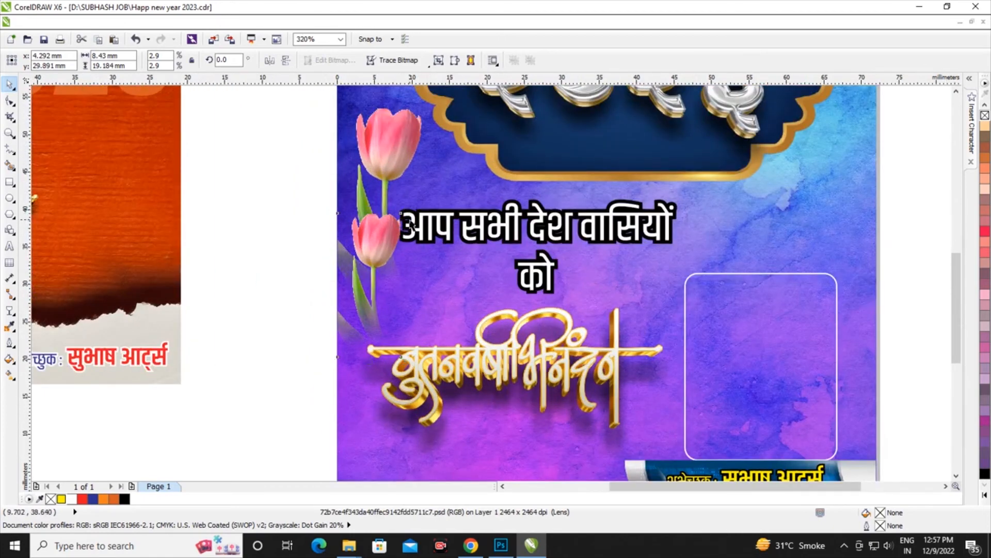
{"action": "left_click", "coordinate": [490, 223]}
{"action": "key", "text": "Right"}
{"action": "key", "text": "Right"}
{"action": "key", "text": "Right"}
{"action": "key", "text": "Right"}
{"action": "key", "text": "Right"}
{"action": "key", "text": "Right"}
{"action": "key", "text": "Right"}
{"action": "key", "text": "Right"}
{"action": "key", "text": "Right"}
{"action": "key", "text": "Right"}
{"action": "key", "text": "Right"}
{"action": "key", "text": "Right"}
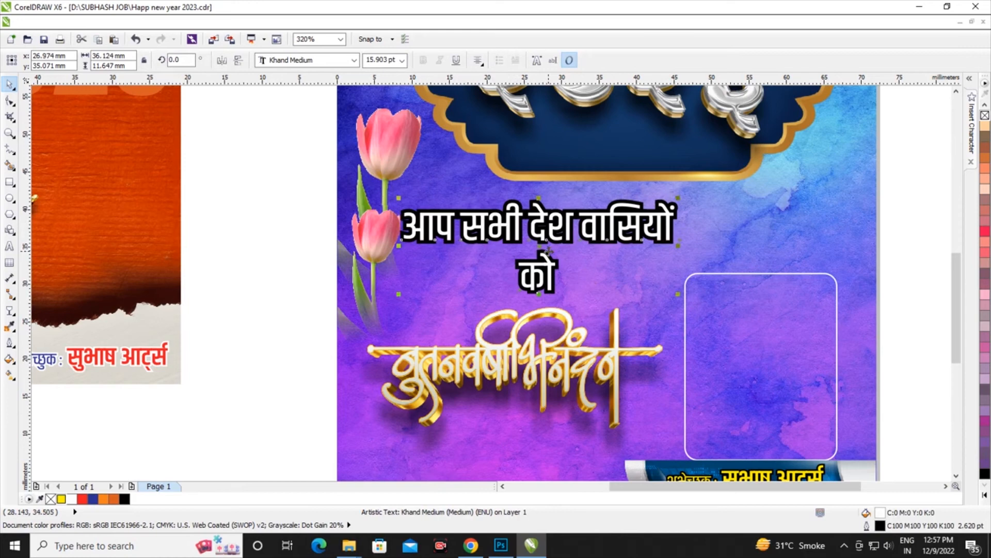
{"action": "scroll", "coordinate": [548, 256], "scroll_direction": "down", "scroll_amount": 4}
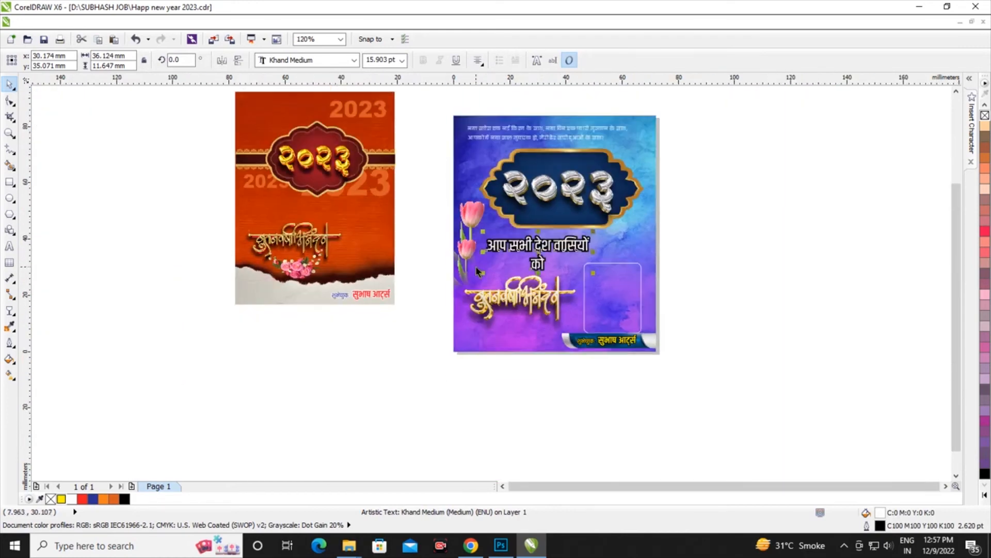
{"action": "scroll", "coordinate": [658, 243], "scroll_direction": "up", "scroll_amount": 1}
{"action": "left_click", "coordinate": [485, 320]}
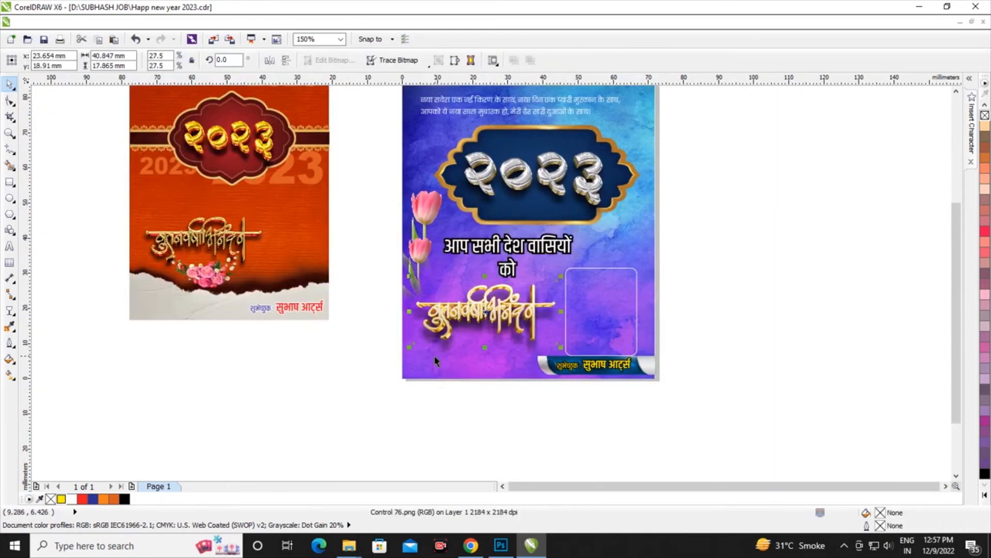
{"action": "scroll", "coordinate": [414, 362], "scroll_direction": "up", "scroll_amount": 1}
{"action": "left_click", "coordinate": [504, 304]}
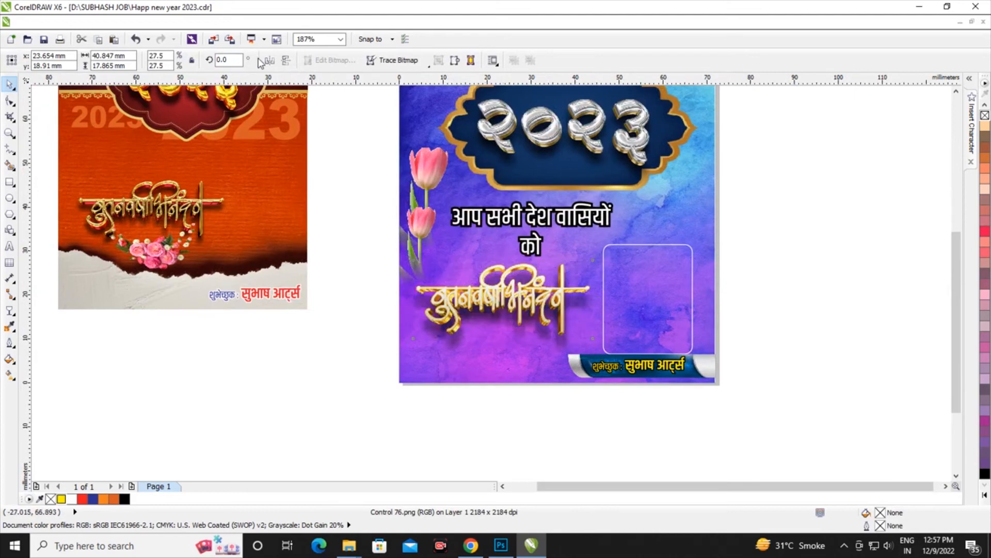
Import the flower image 01 from the Flowers folder and place it about 16.5 by 14.7 mm outside the page
{"action": "left_click", "coordinate": [653, 294]}
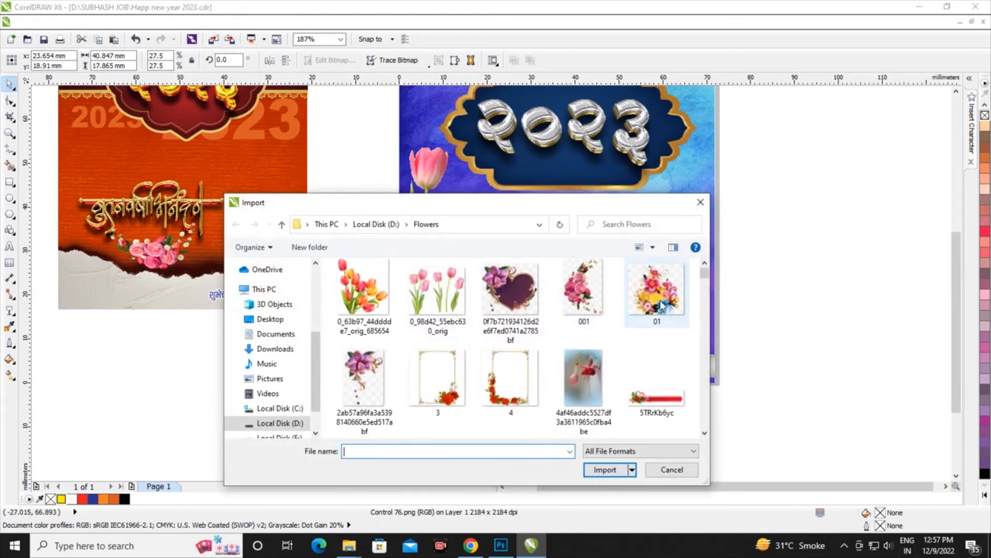
{"action": "left_click", "coordinate": [610, 506]}
{"action": "left_click_drag", "start_coordinate": [291, 370], "coordinate": [406, 434]}
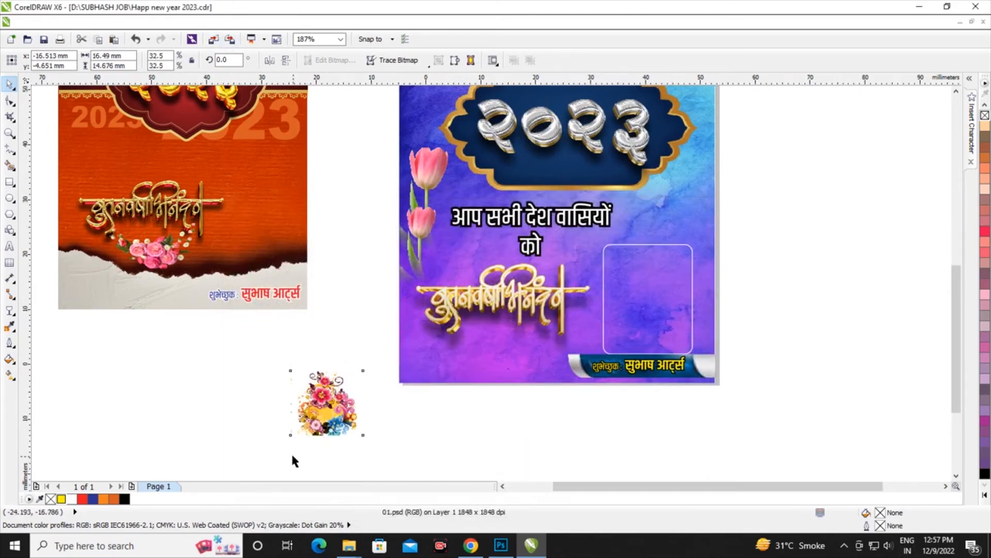
Rotate the flower image by 90 degrees, mirror it horizontally and move it to the greeting's lower-left corner
{"action": "scroll", "coordinate": [293, 455], "scroll_direction": "up", "scroll_amount": 2}
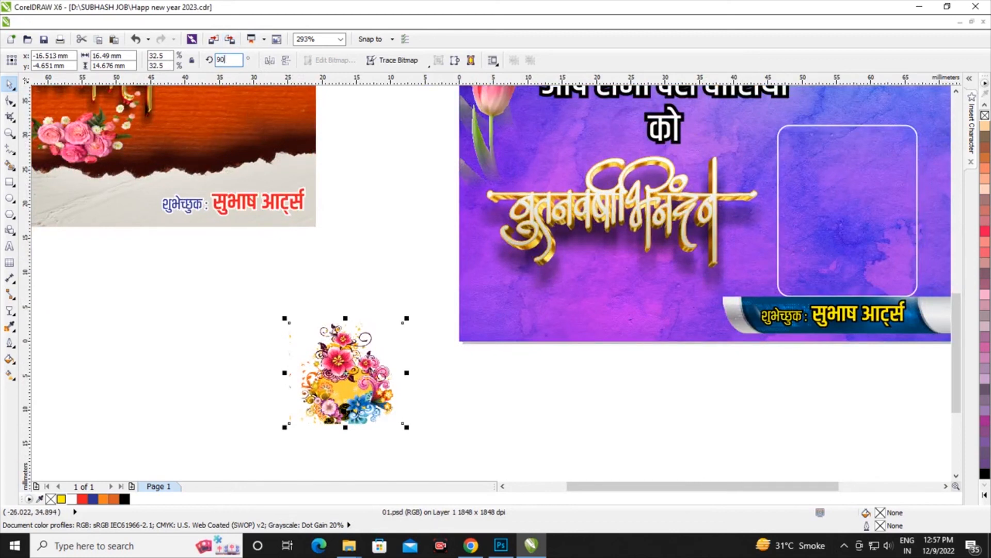
{"action": "key", "text": "Return"}
{"action": "left_click", "coordinate": [268, 61]}
{"action": "left_click_drag", "start_coordinate": [345, 372], "coordinate": [508, 301]}
Reshape the flower image's outline to crop off its lower part, leaving it about 11.3 mm high
{"action": "left_click", "coordinate": [10, 101]}
{"action": "scroll", "coordinate": [529, 379], "scroll_direction": "up", "scroll_amount": 2}
{"action": "left_click_drag", "start_coordinate": [346, 286], "coordinate": [739, 401]}
{"action": "scroll", "coordinate": [527, 356], "scroll_direction": "up", "scroll_amount": 2}
{"action": "left_click_drag", "start_coordinate": [488, 339], "coordinate": [485, 276]}
{"action": "scroll", "coordinate": [283, 260], "scroll_direction": "up", "scroll_amount": 2}
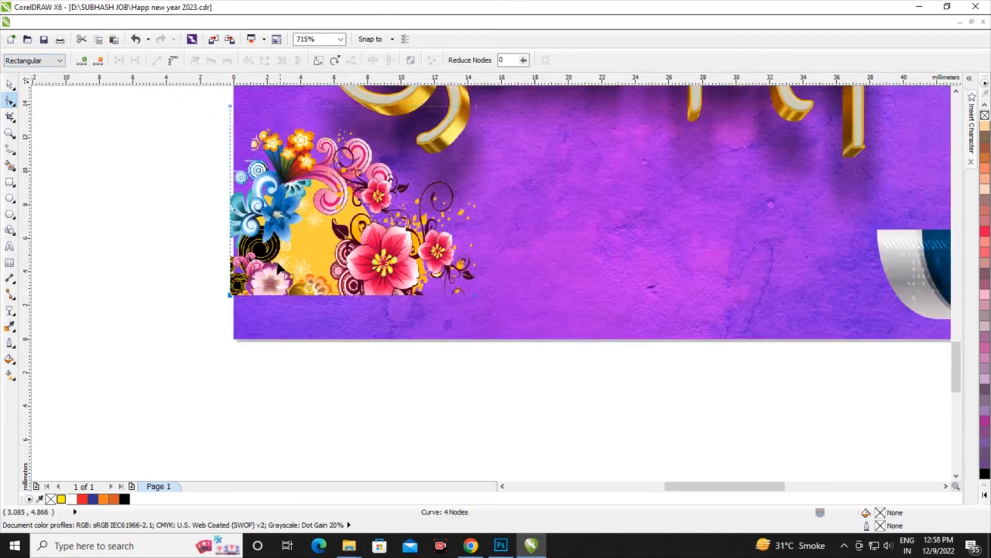
Fit the cropped flowers into the background's lower-left corner and enlarge them to about 26.5 by 18.6 mm
{"action": "left_click", "coordinate": [11, 85]}
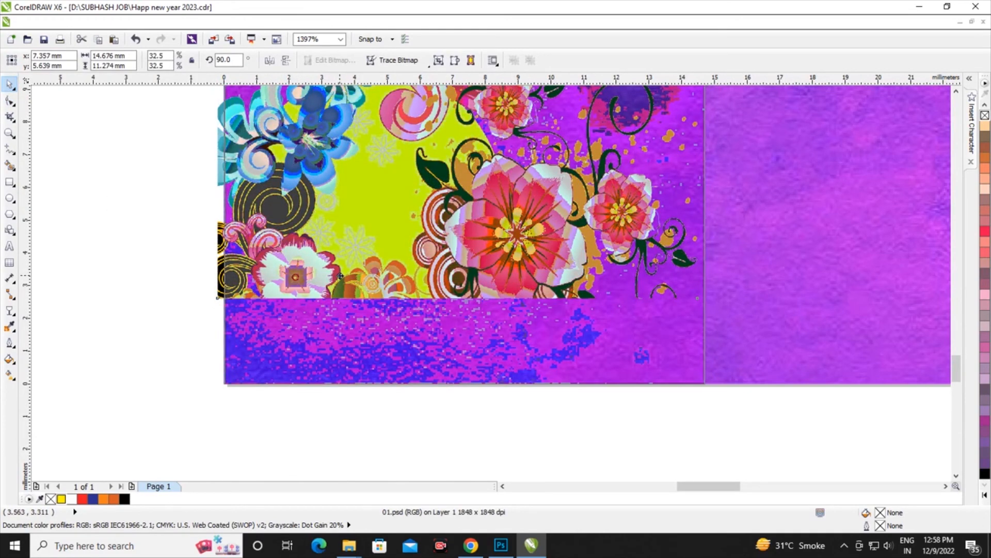
{"action": "scroll", "coordinate": [341, 276], "scroll_direction": "down", "scroll_amount": 4}
{"action": "scroll", "coordinate": [559, 210], "scroll_direction": "up", "scroll_amount": 1}
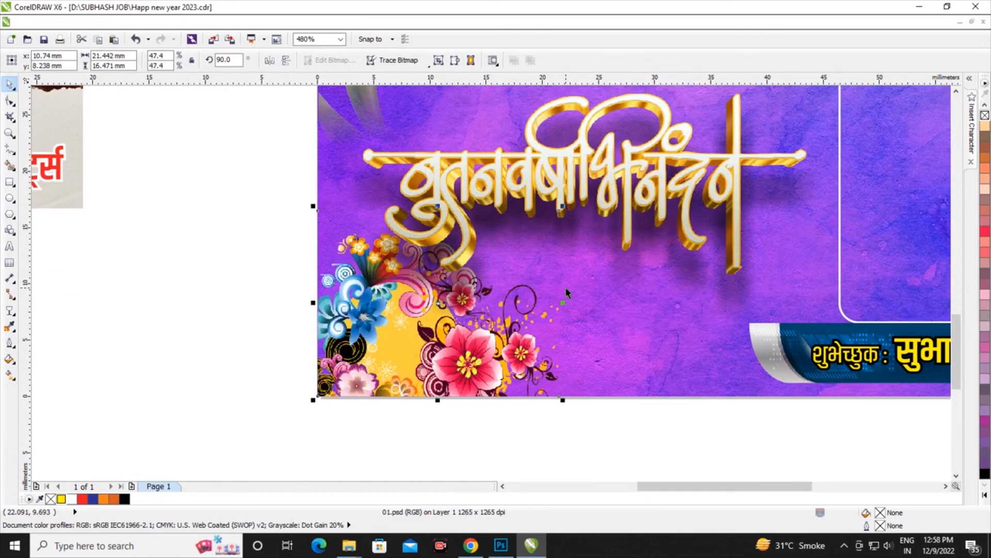
{"action": "scroll", "coordinate": [528, 290], "scroll_direction": "up", "scroll_amount": 1}
{"action": "left_click_drag", "start_coordinate": [463, 185], "coordinate": [502, 155]}
{"action": "left_click_drag", "start_coordinate": [502, 291], "coordinate": [533, 291]}
{"action": "scroll", "coordinate": [399, 344], "scroll_direction": "down", "scroll_amount": 2}
{"action": "scroll", "coordinate": [444, 358], "scroll_direction": "down", "scroll_amount": 4}
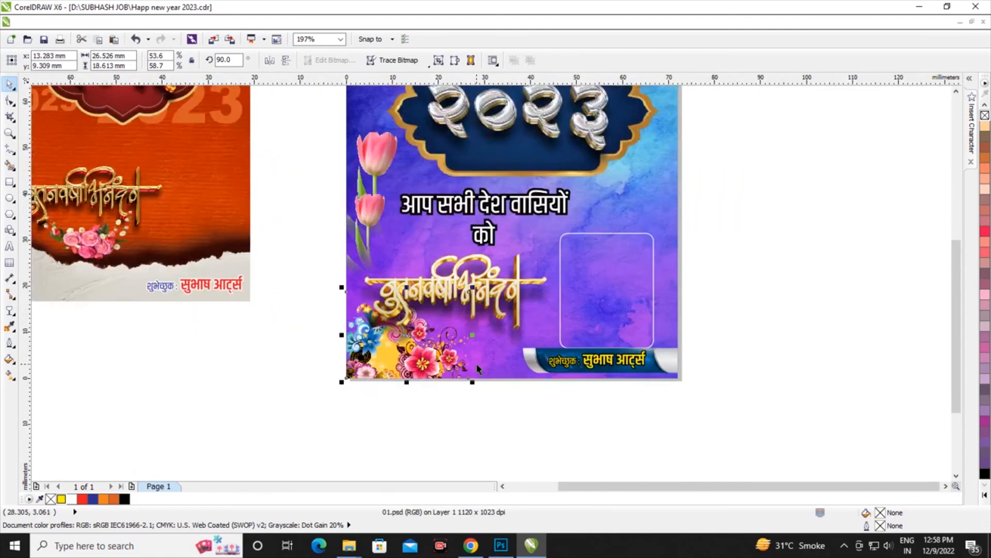
{"action": "left_click", "coordinate": [475, 406]}
Give the two-line Hindi greeting above the 2023 plate a 2.0 pt black outline placed behind the fill and scaled with the image
{"action": "scroll", "coordinate": [475, 407], "scroll_direction": "down", "scroll_amount": 1}
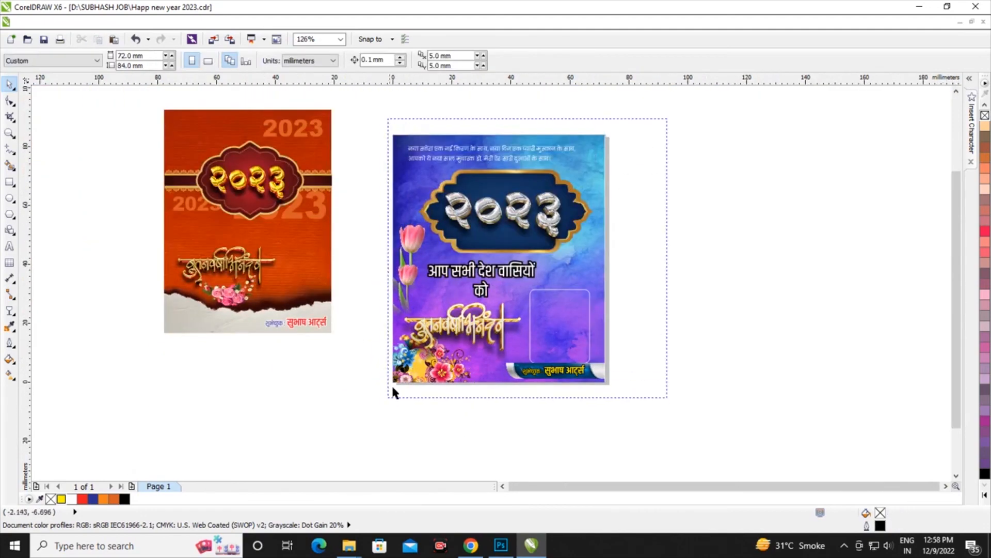
{"action": "left_click", "coordinate": [519, 151]}
{"action": "scroll", "coordinate": [519, 151], "scroll_direction": "up", "scroll_amount": 5}
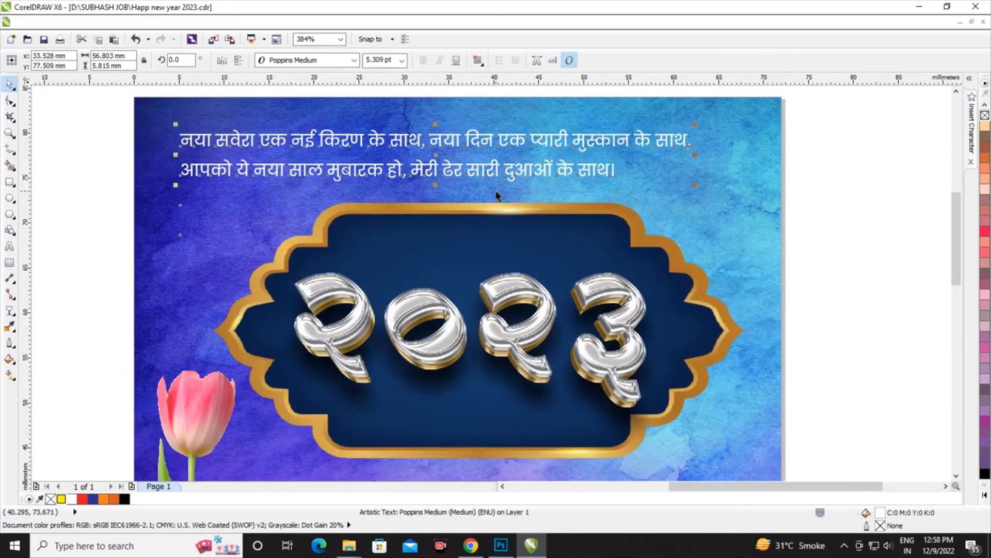
{"action": "key", "text": "F12"}
{"action": "left_click", "coordinate": [426, 202]}
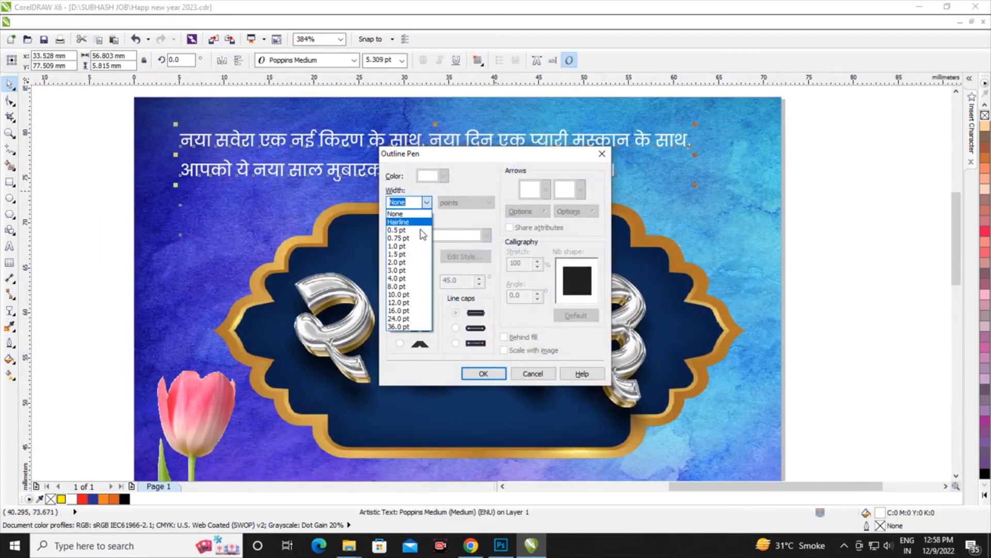
{"action": "left_click", "coordinate": [417, 262]}
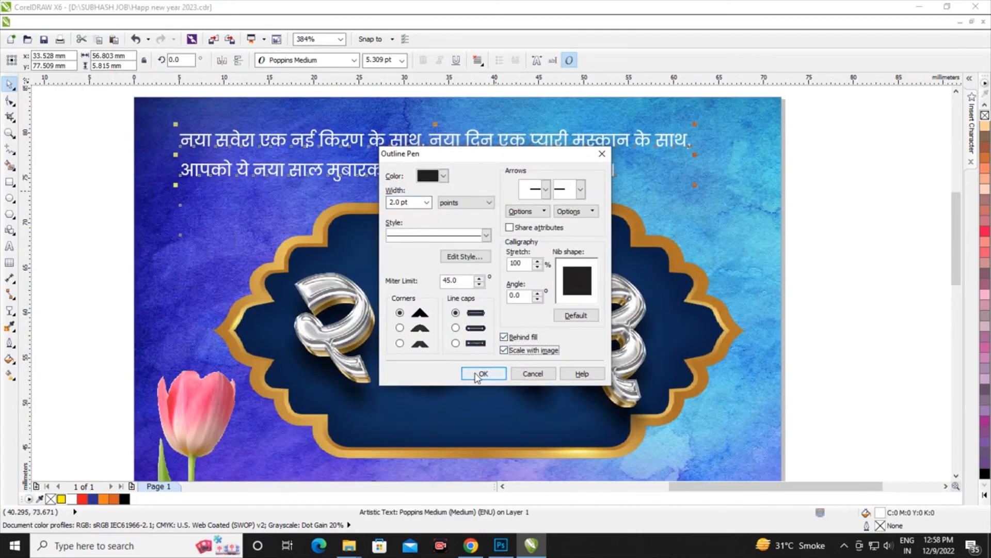
{"action": "left_click", "coordinate": [480, 374]}
{"action": "scroll", "coordinate": [452, 221], "scroll_direction": "down", "scroll_amount": 5}
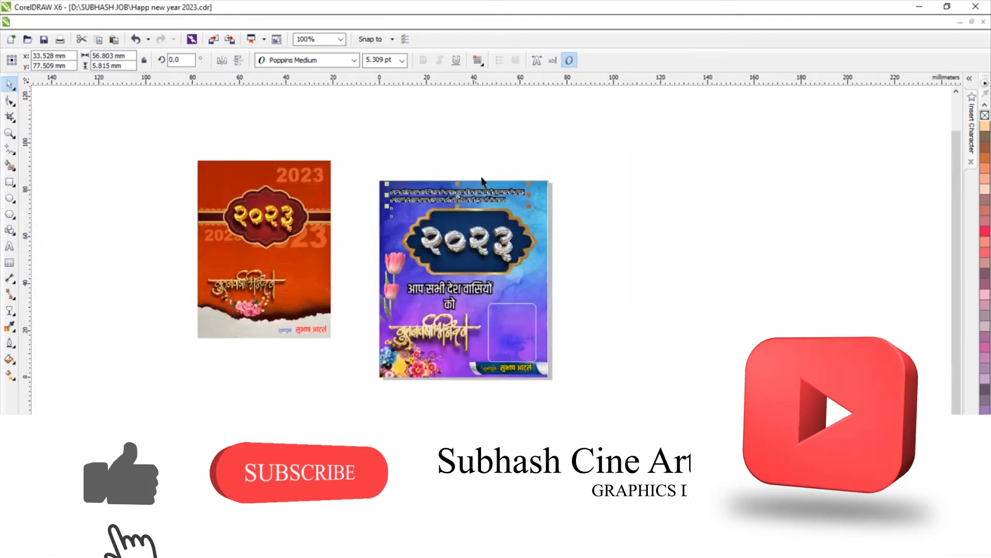
{"action": "scroll", "coordinate": [441, 303], "scroll_direction": "up", "scroll_amount": 2}
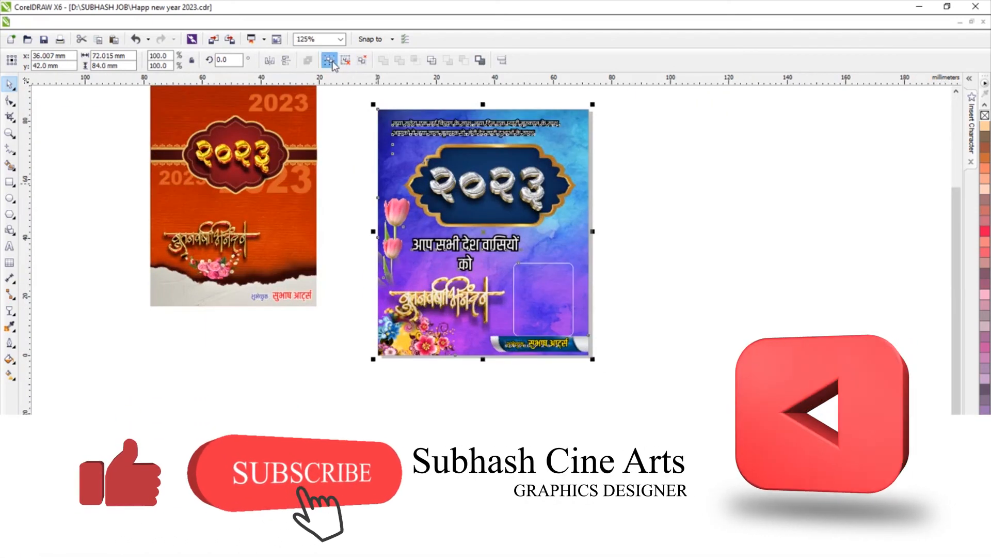